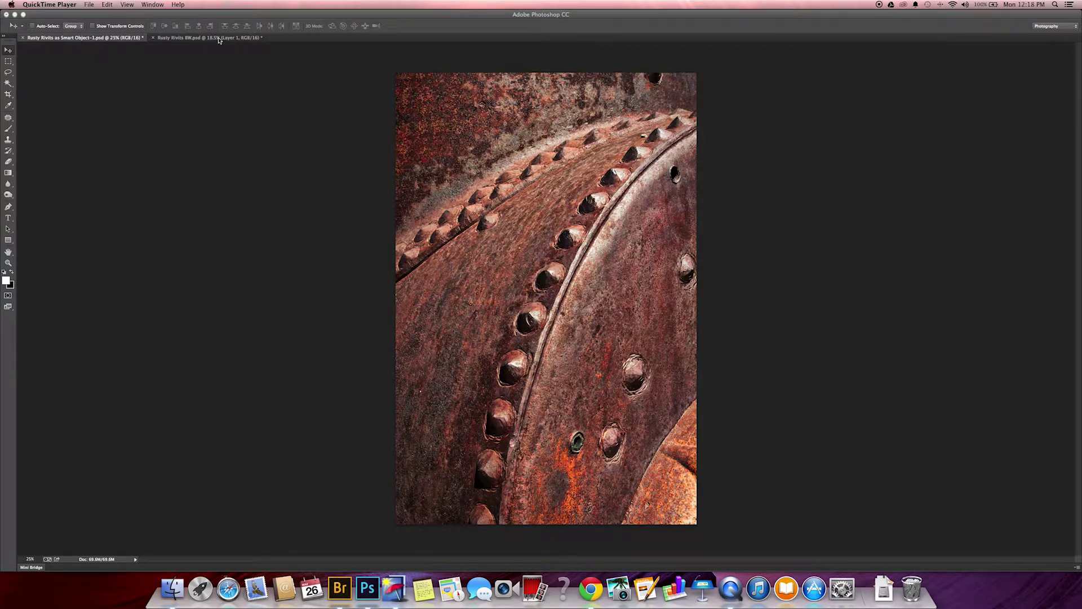
# Convert the Rusty Rivits as Smart Object-1 photo to Lab colour with Convert to Profile
pyautogui.click(195, 40)
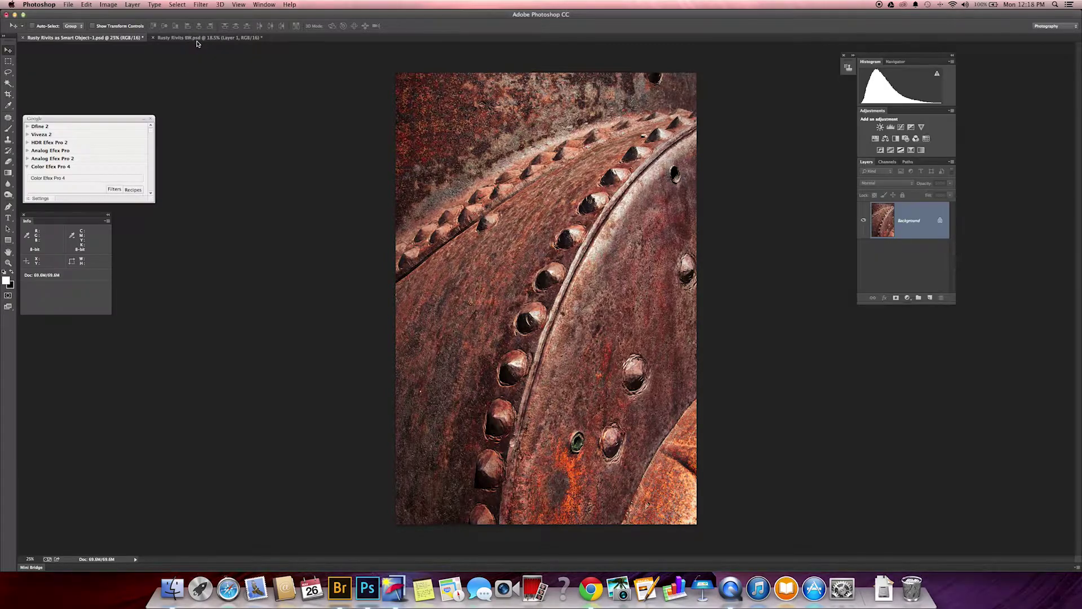
pyautogui.click(203, 39)
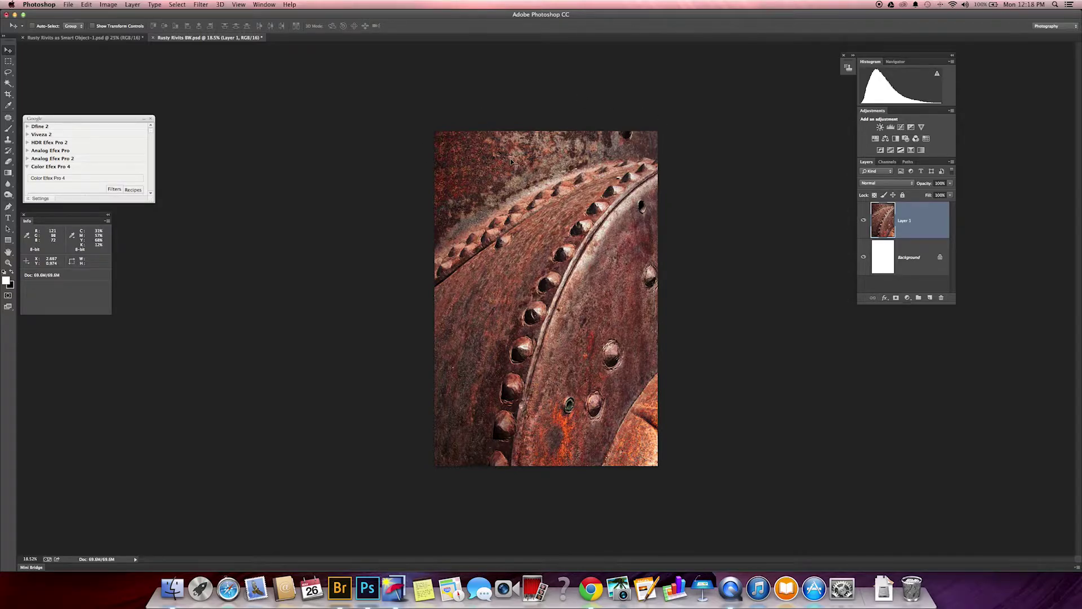
pyautogui.click(93, 38)
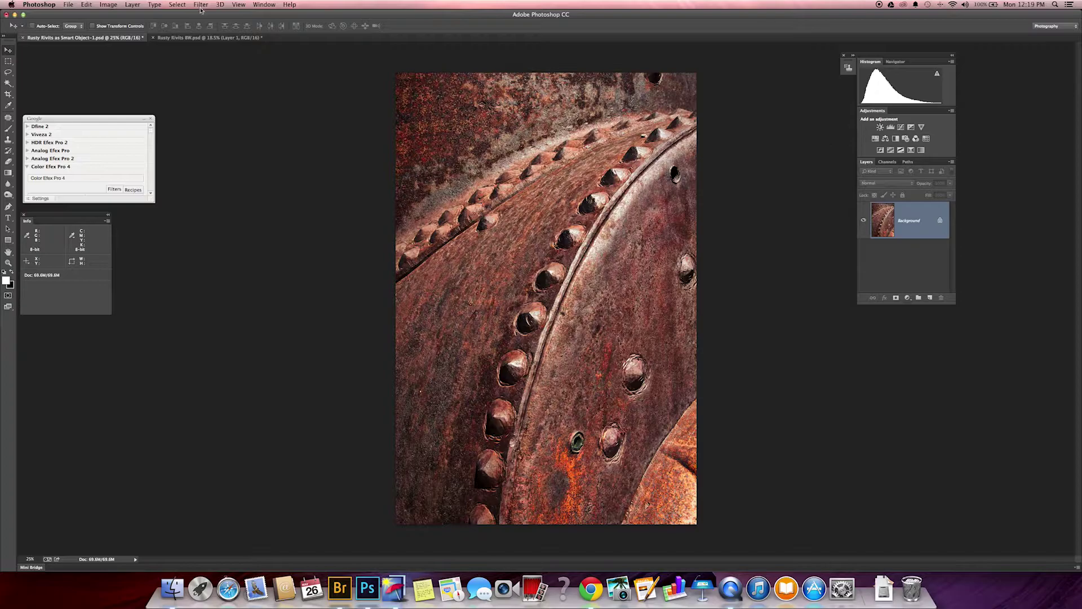
pyautogui.click(87, 5)
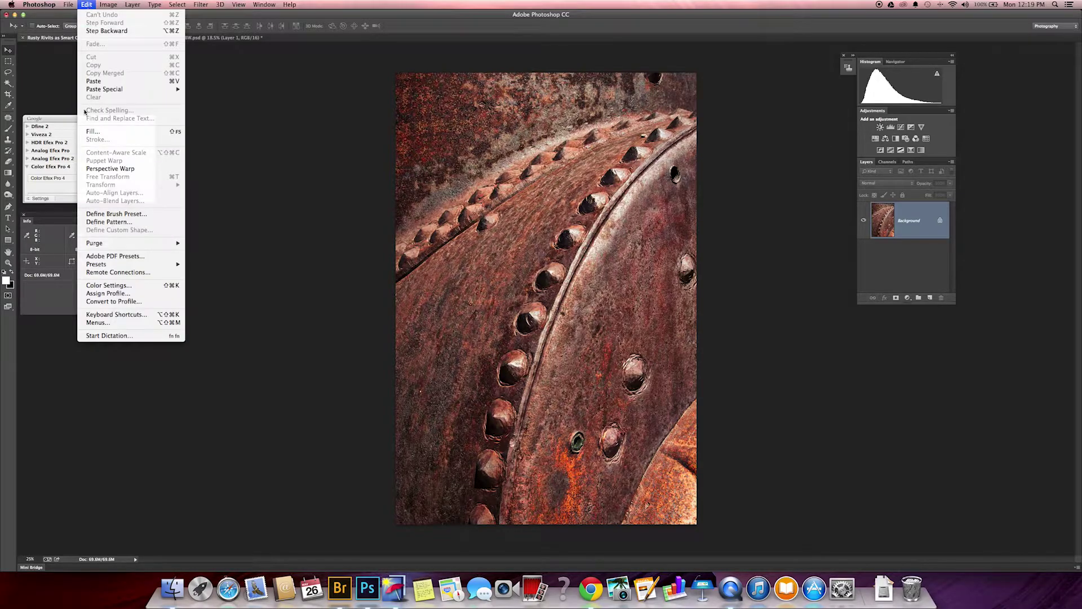
pyautogui.click(105, 302)
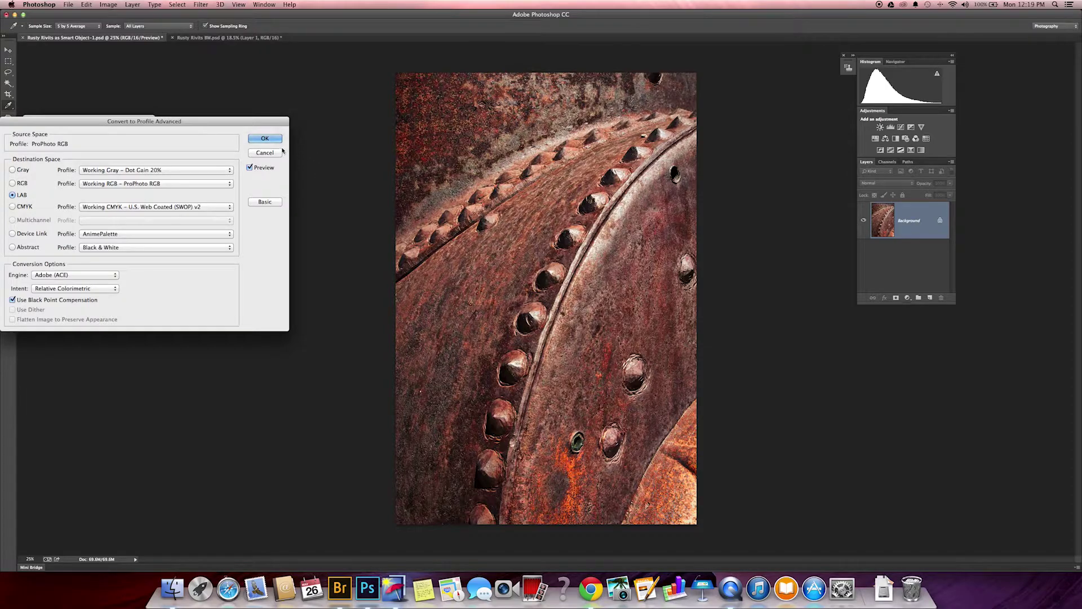
pyautogui.click(265, 138)
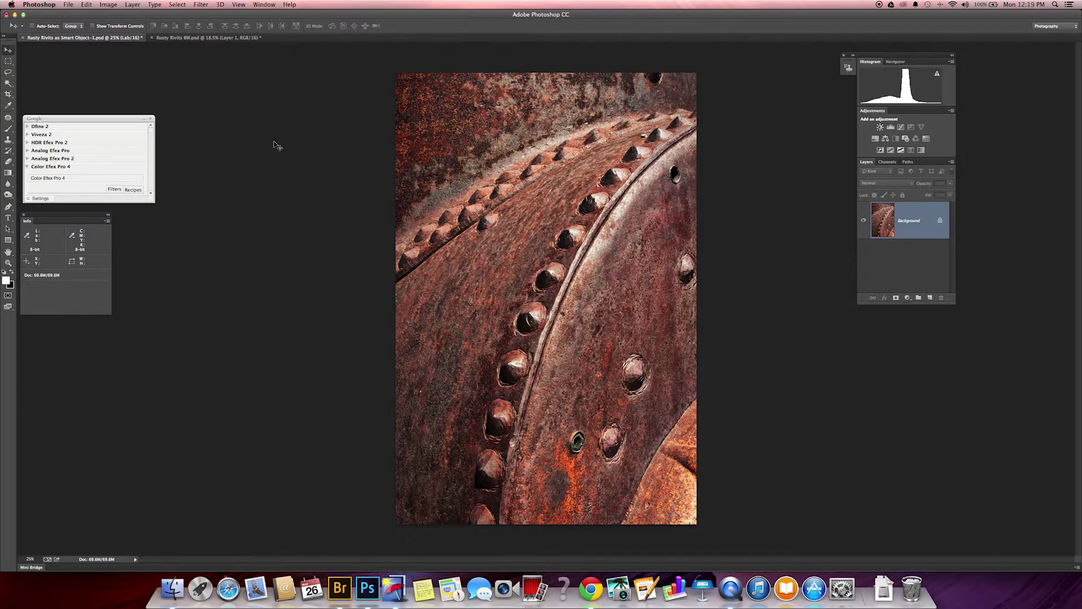
# Show the greyscale Lightness channel alone and select all of it
pyautogui.click(887, 163)
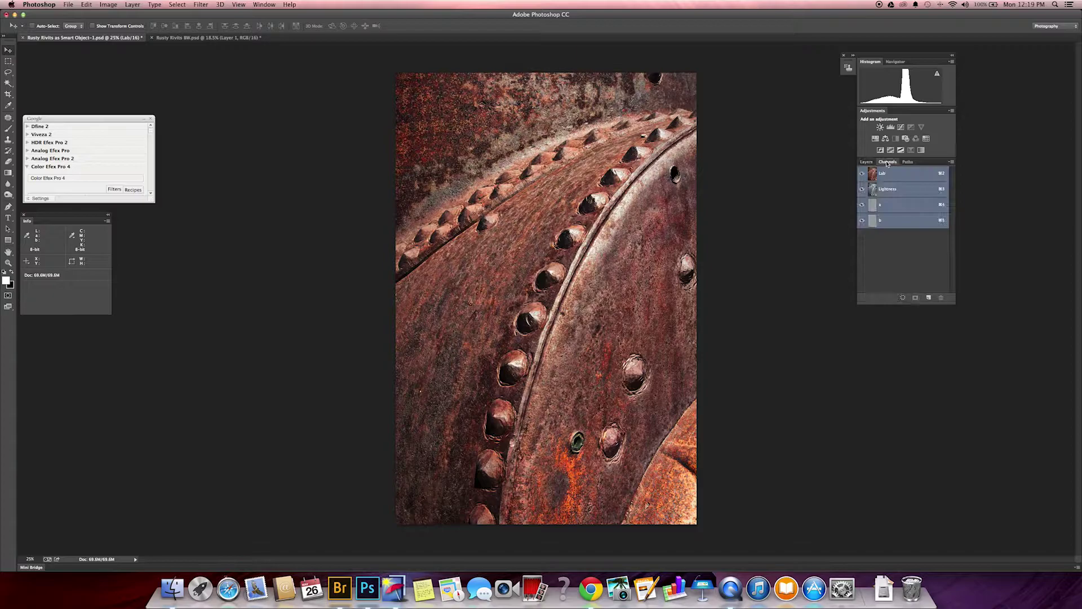
pyautogui.click(906, 193)
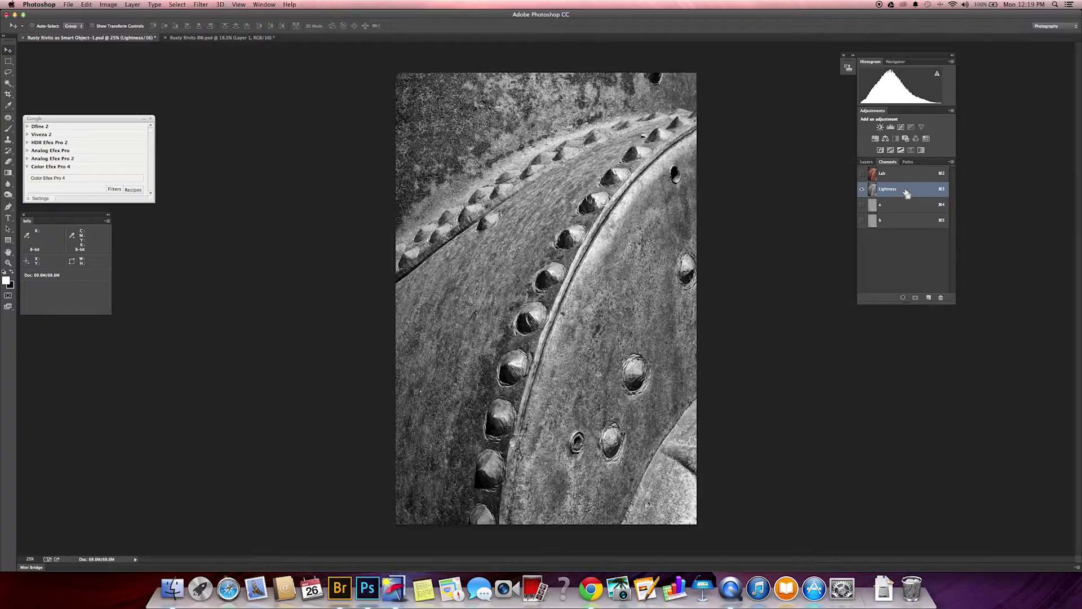
pyautogui.press('super+a')
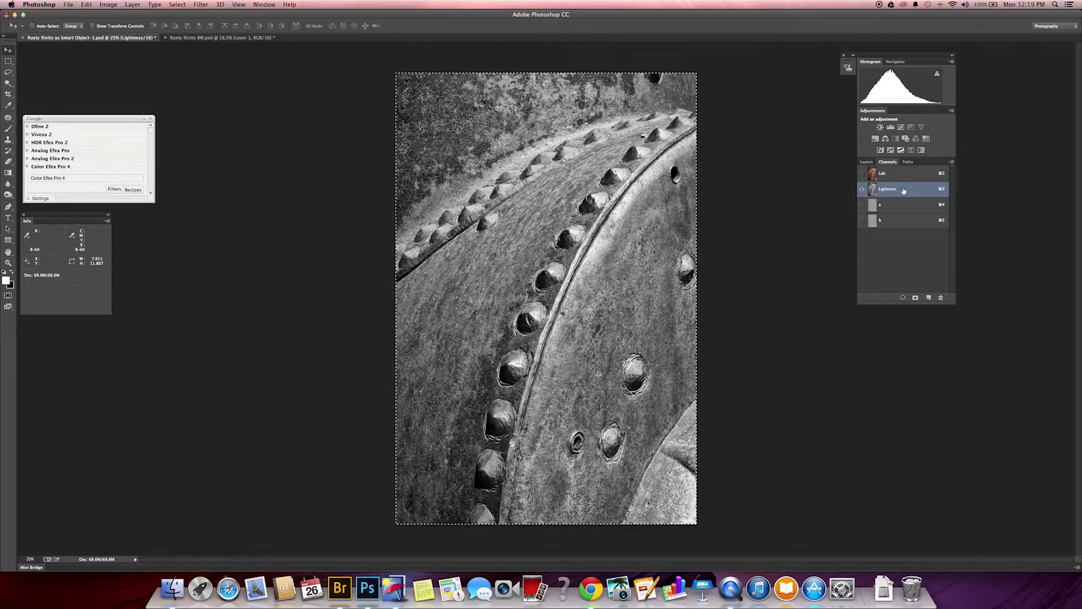
# Rename the pasted Layer 2 in Rusty Rivits BW.psd to Lightness
pyautogui.click(238, 38)
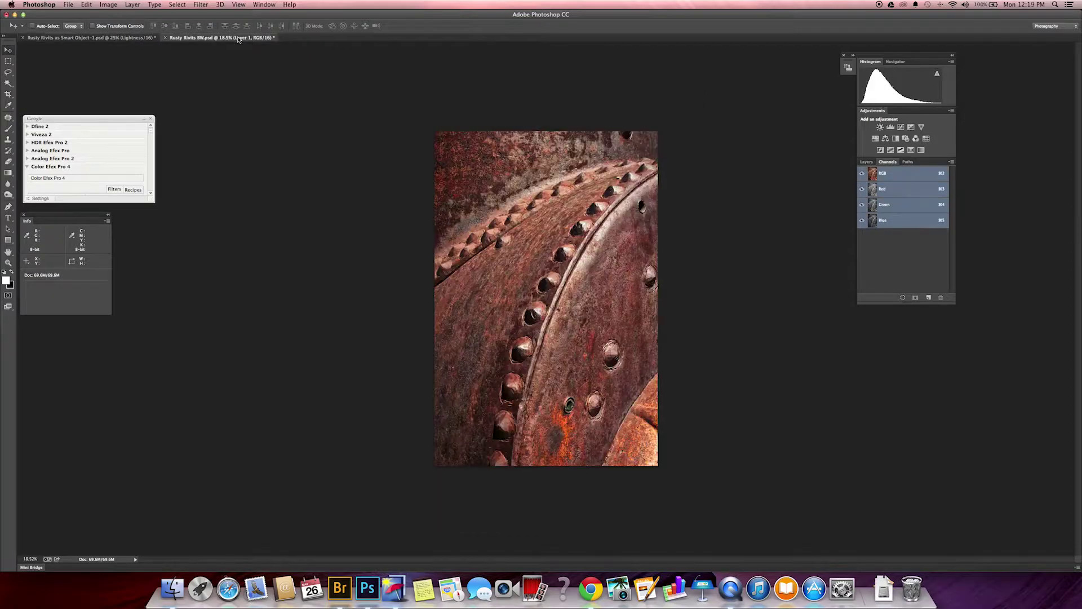
pyautogui.click(866, 162)
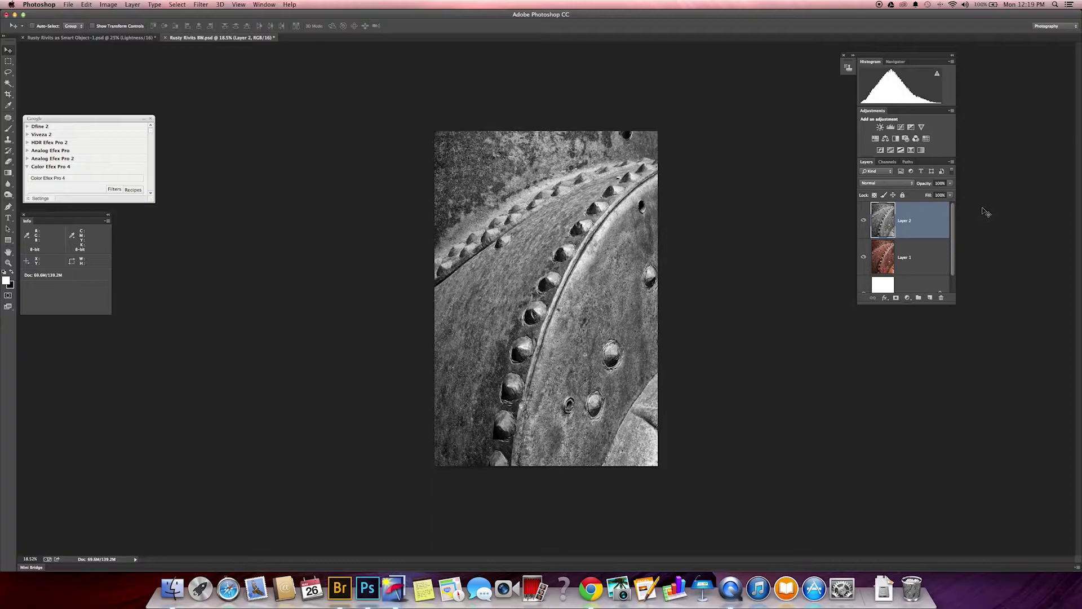
pyautogui.doubleClick(906, 221)
pyautogui.write('4')
pyautogui.press('Return')
# From the Lab composite channel, convert the Smart Object photo back to ProPhoto RGB
pyautogui.click(119, 38)
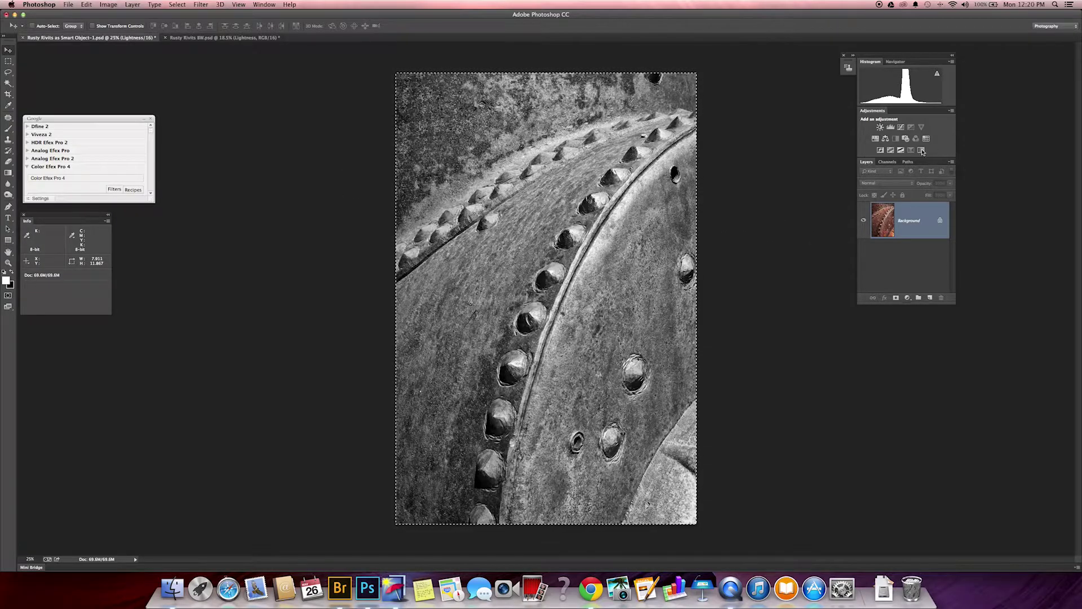
pyautogui.click(887, 162)
pyautogui.click(893, 178)
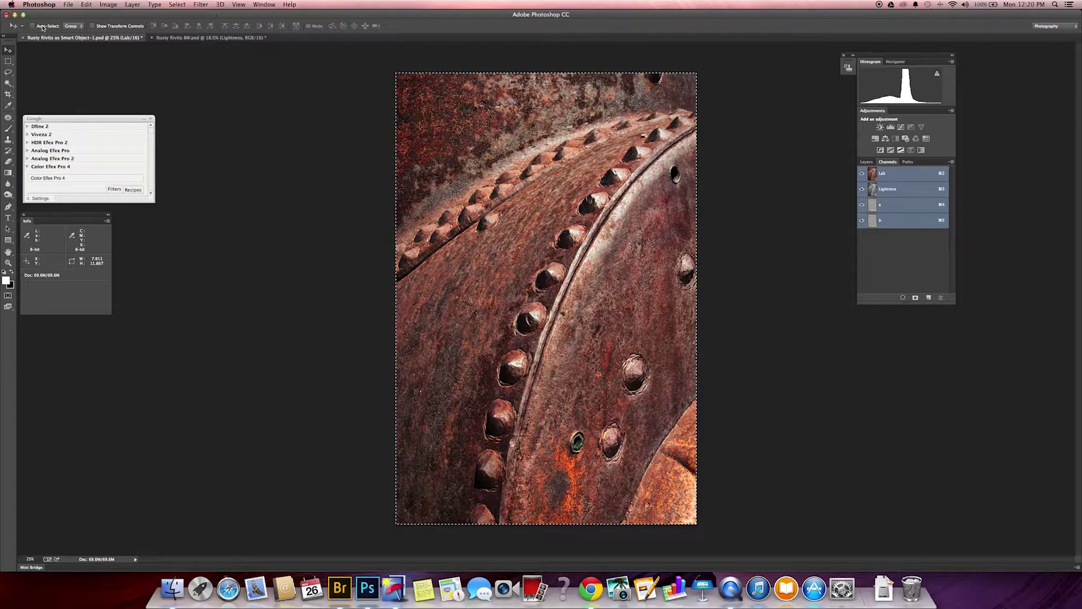
pyautogui.click(85, 7)
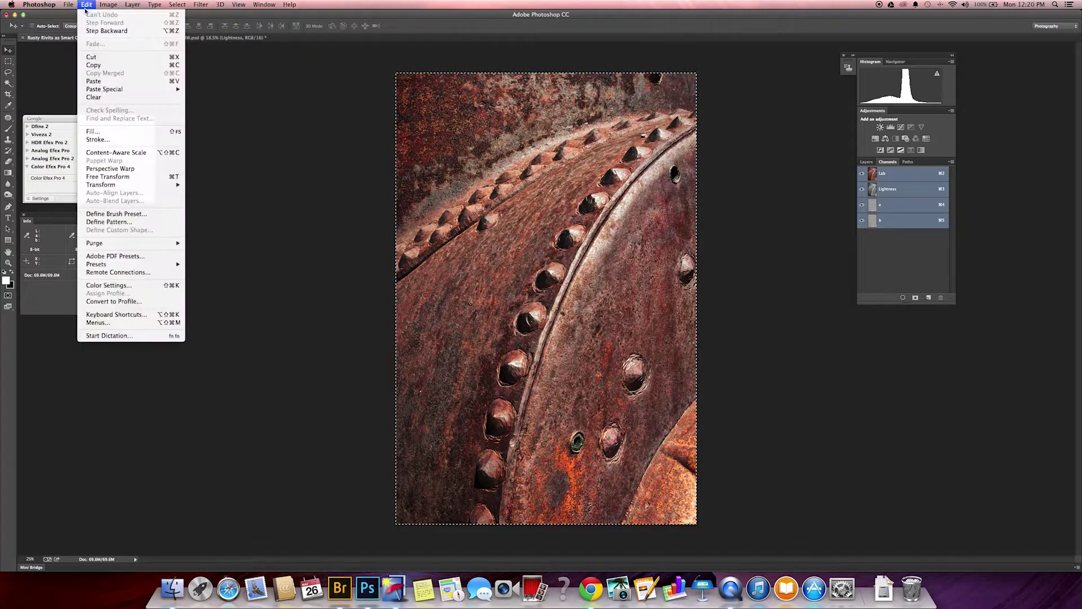
pyautogui.click(106, 303)
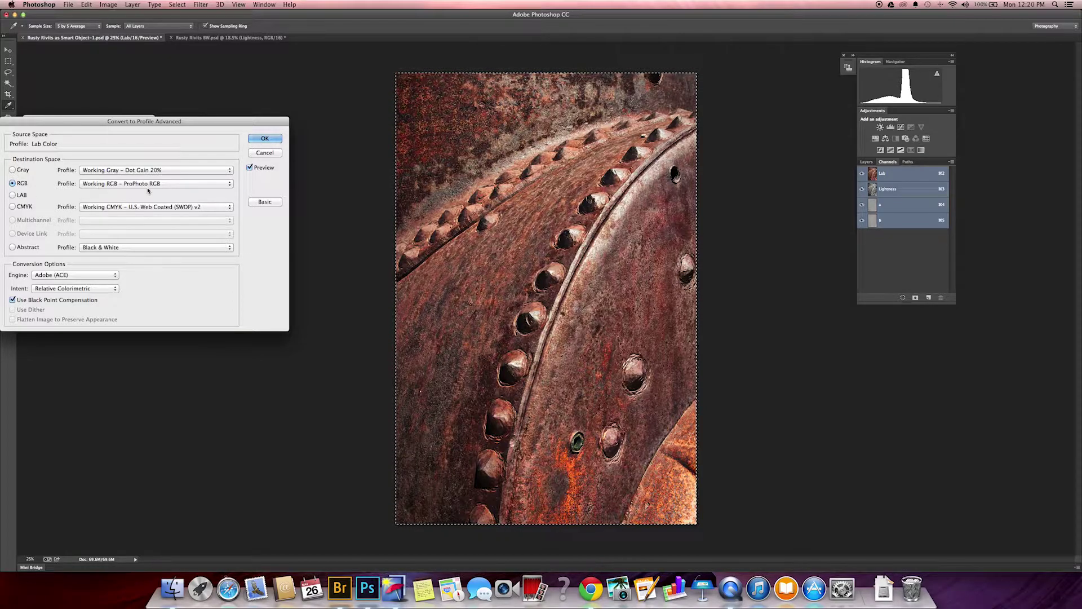
pyautogui.click(267, 140)
pyautogui.press('v')
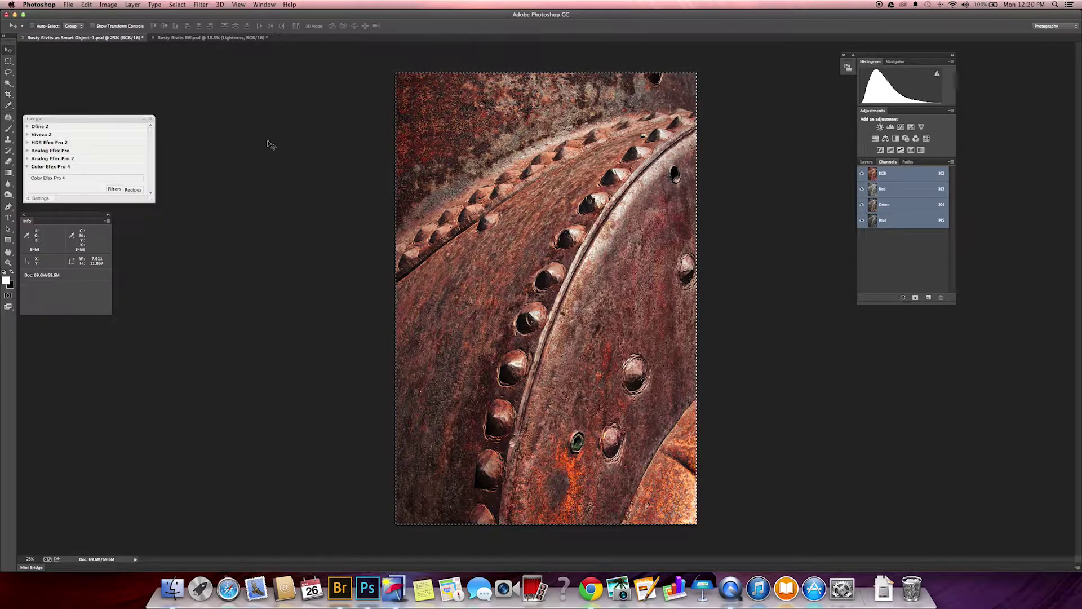
# Compare the Red, Green and Blue channels in turn several times, settling on Red
pyautogui.click(908, 193)
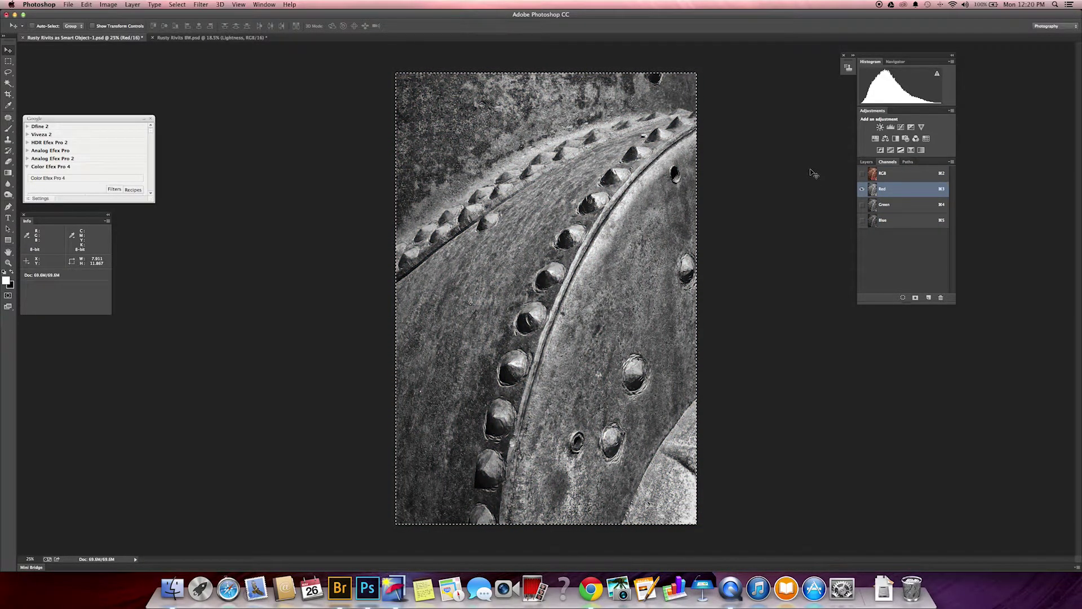
pyautogui.click(907, 208)
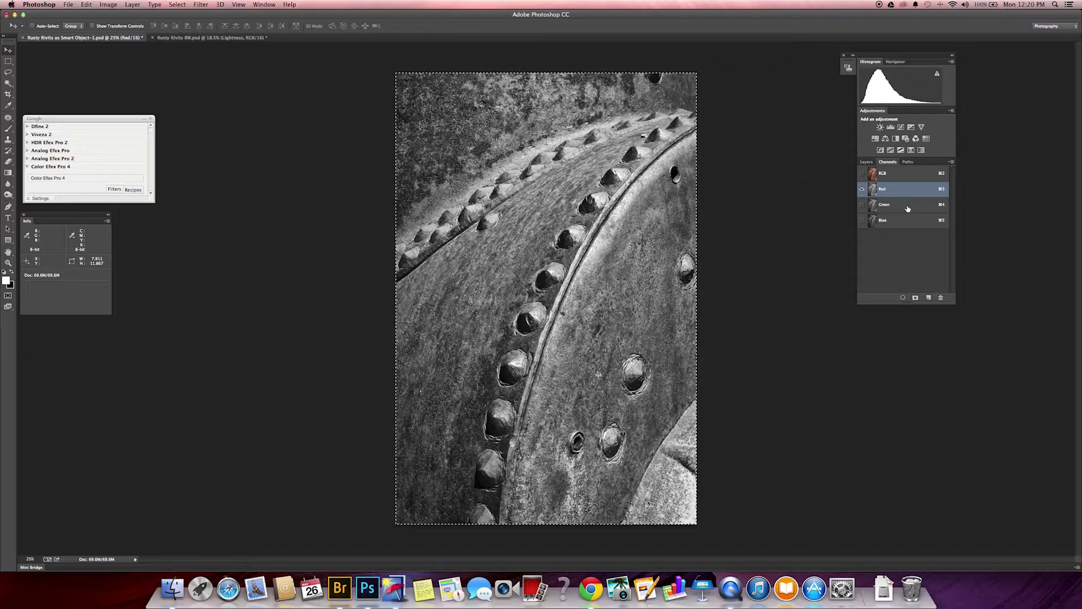
pyautogui.click(906, 226)
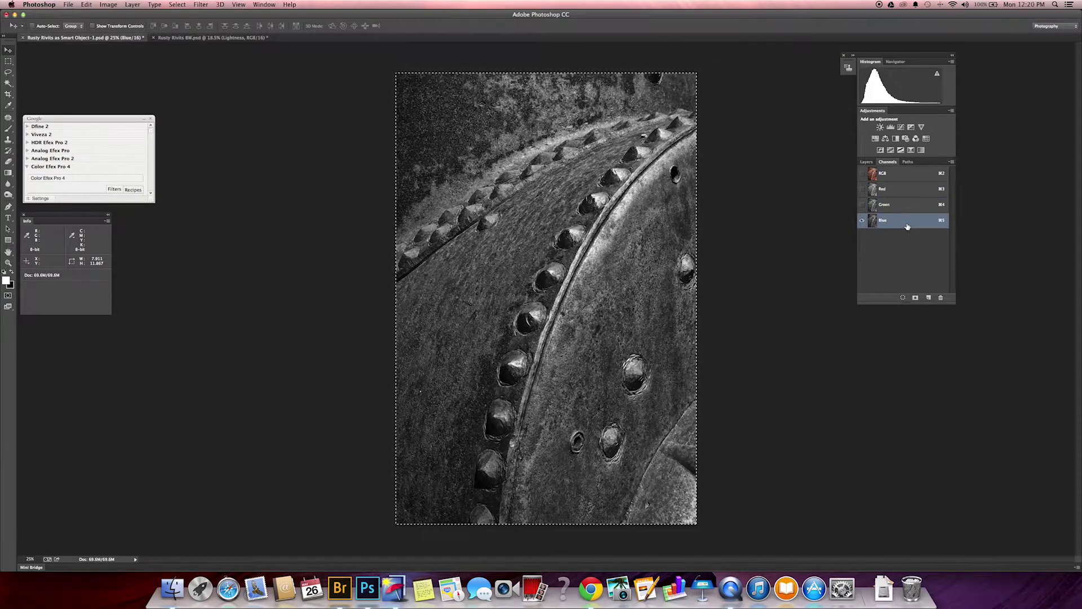
pyautogui.click(906, 208)
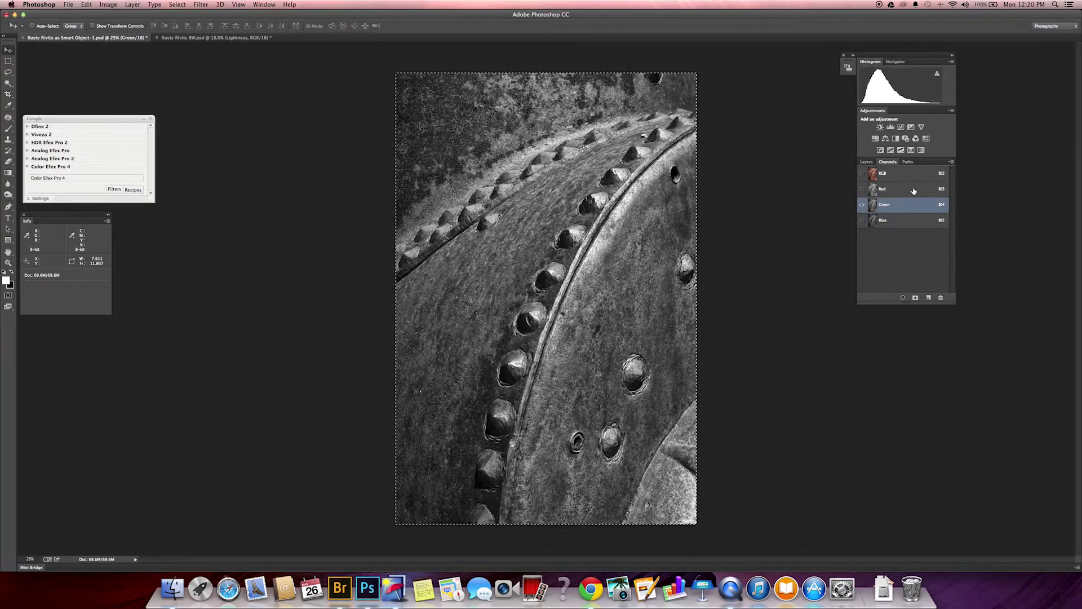
pyautogui.click(913, 190)
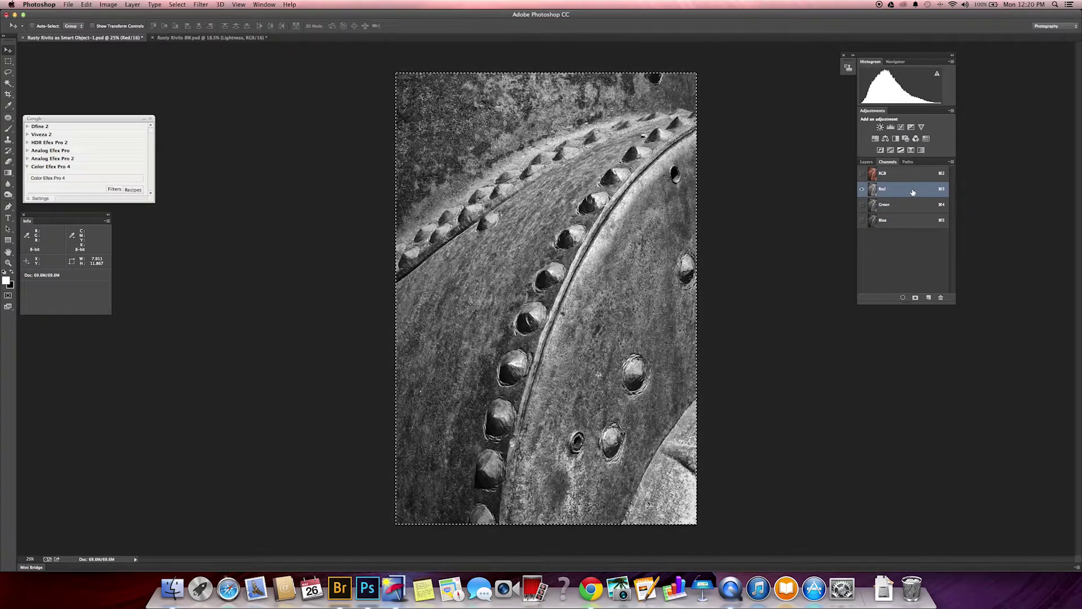
pyautogui.click(906, 205)
pyautogui.click(906, 225)
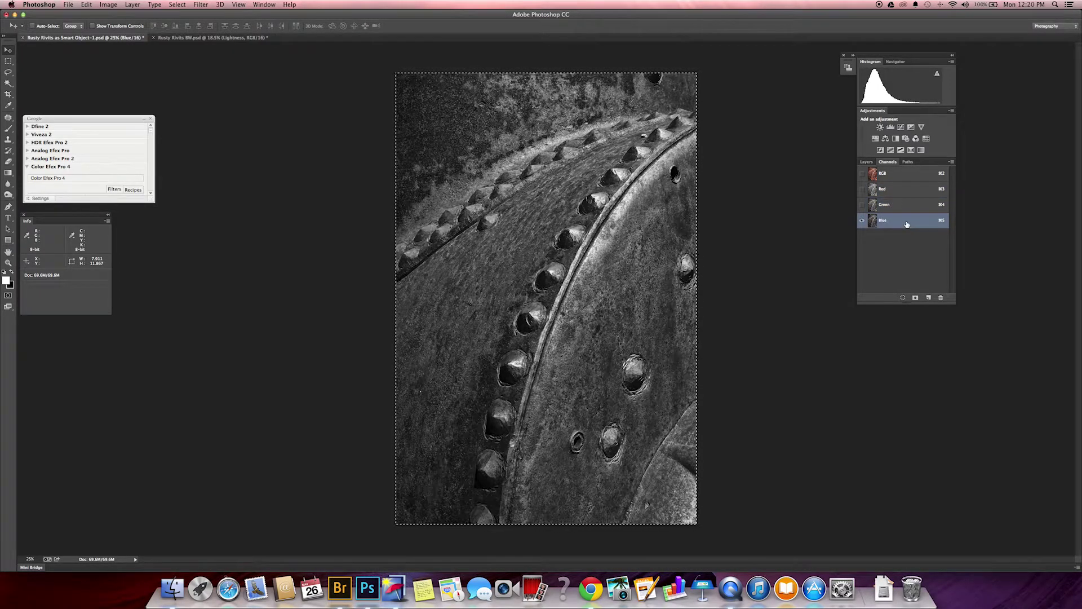
pyautogui.click(901, 192)
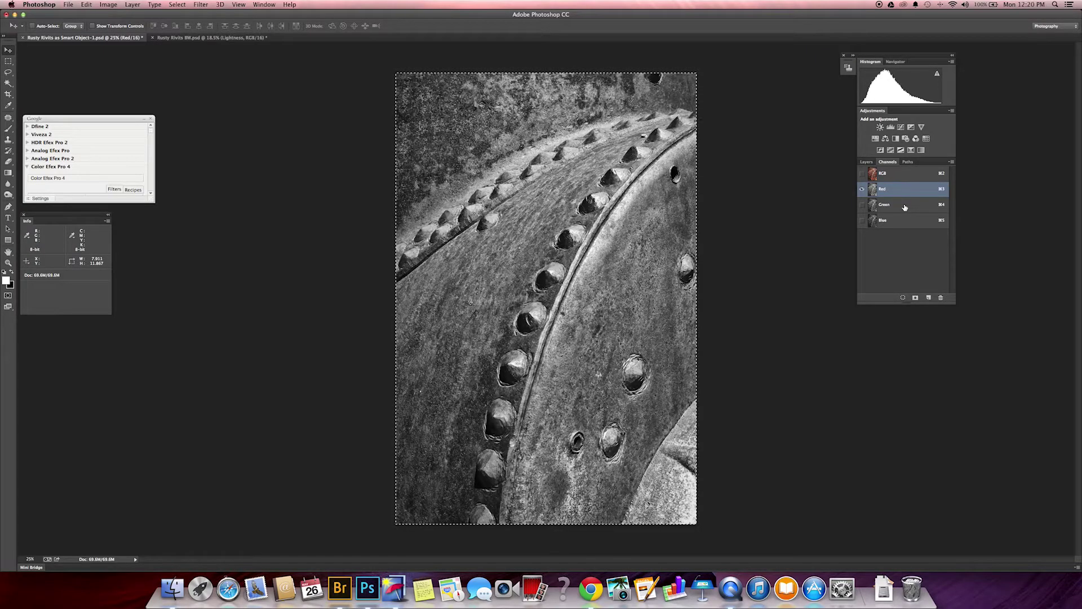
pyautogui.click(904, 207)
pyautogui.click(904, 223)
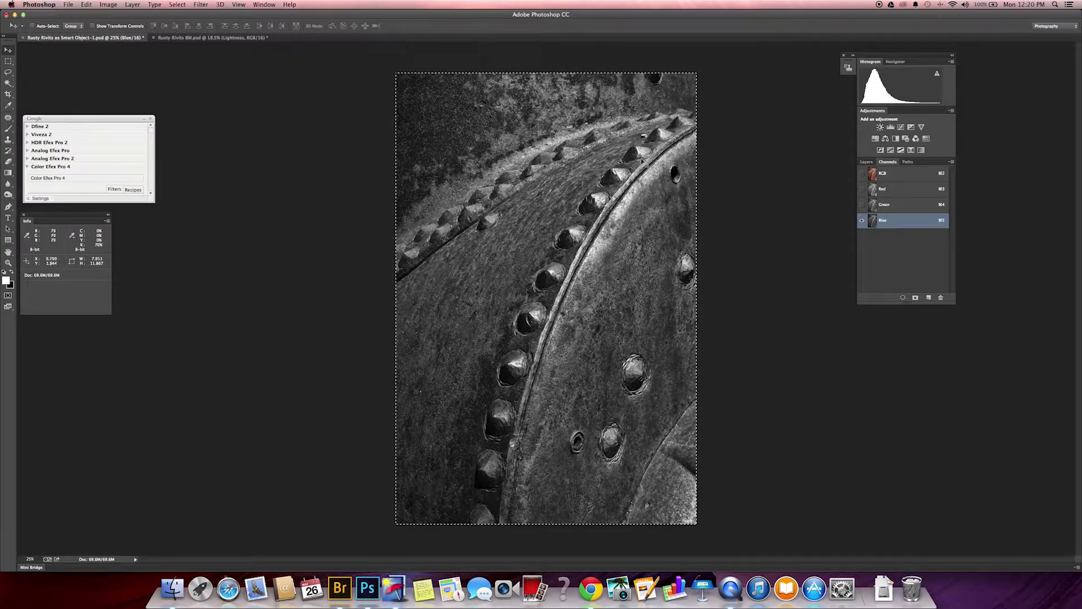
pyautogui.click(901, 205)
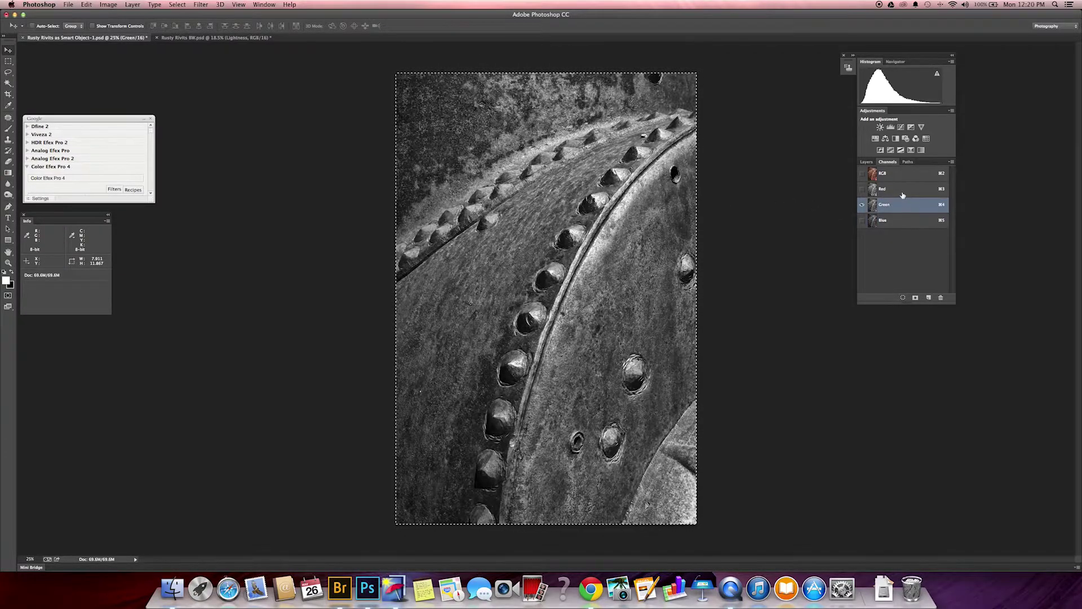
pyautogui.click(904, 193)
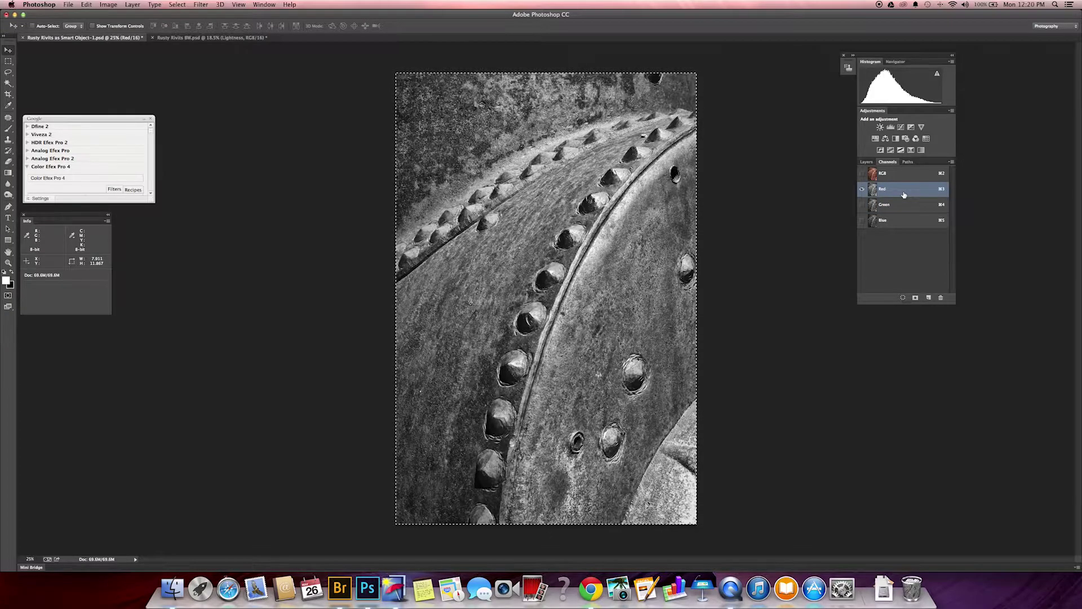
pyautogui.click(899, 205)
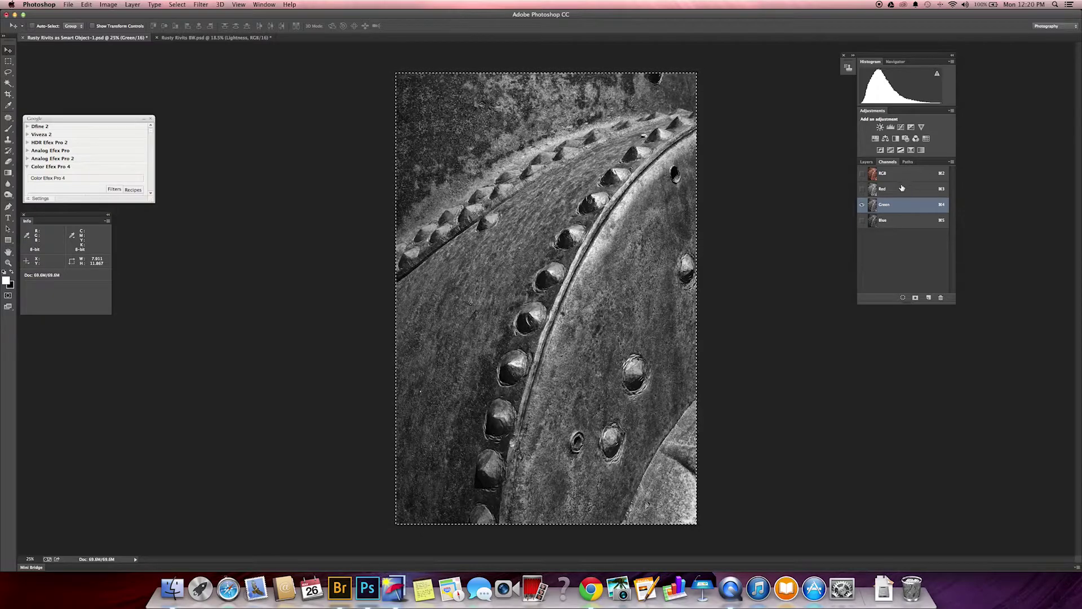
pyautogui.click(904, 190)
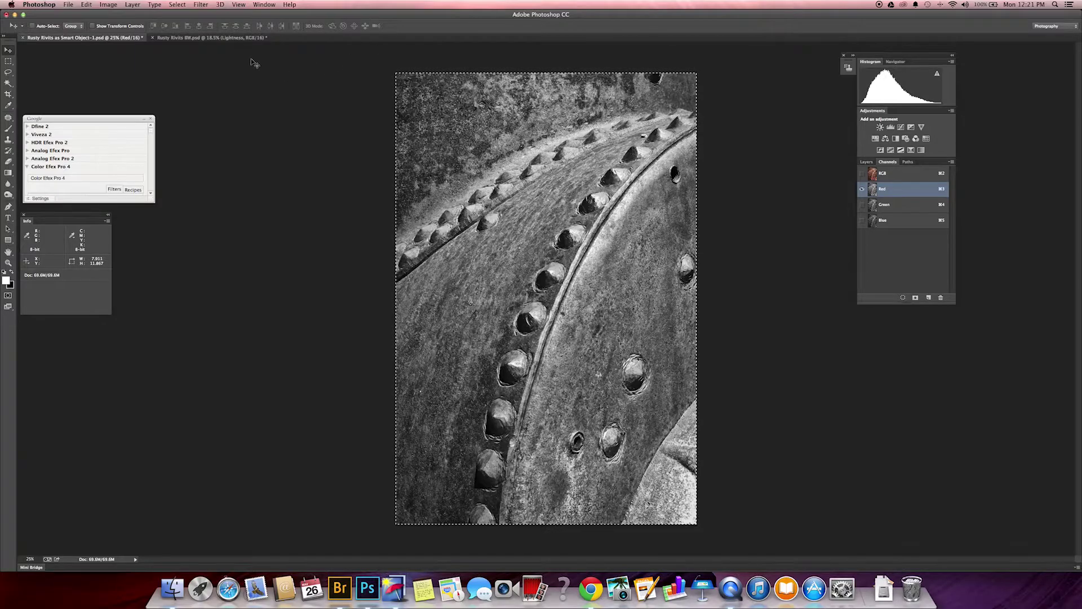
pyautogui.click(214, 37)
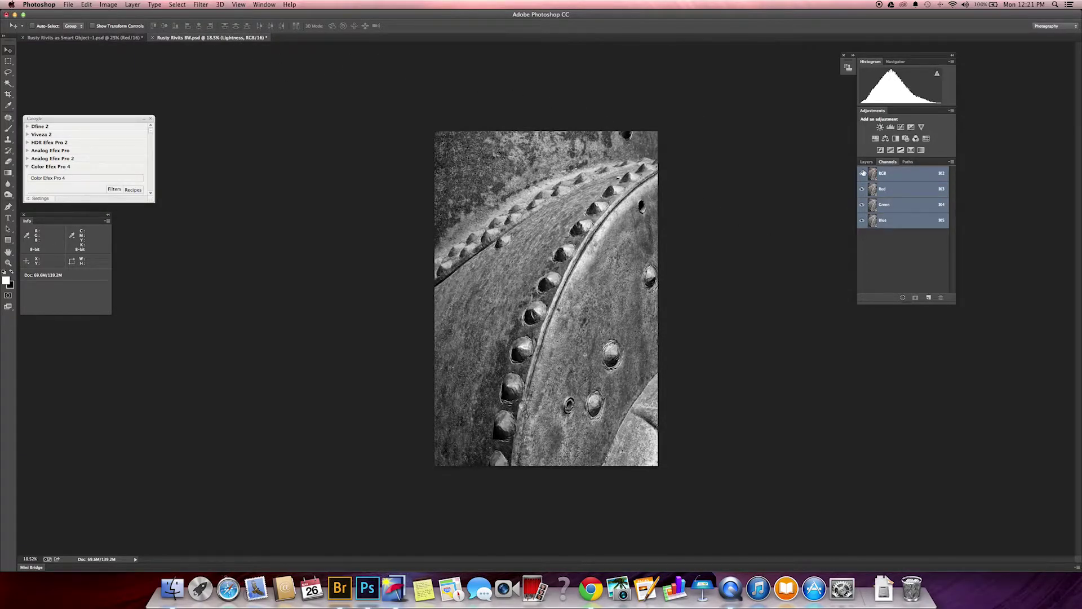
# Paste the Red channel into the BW document as a new layer, then pick the Green channel
pyautogui.click(866, 162)
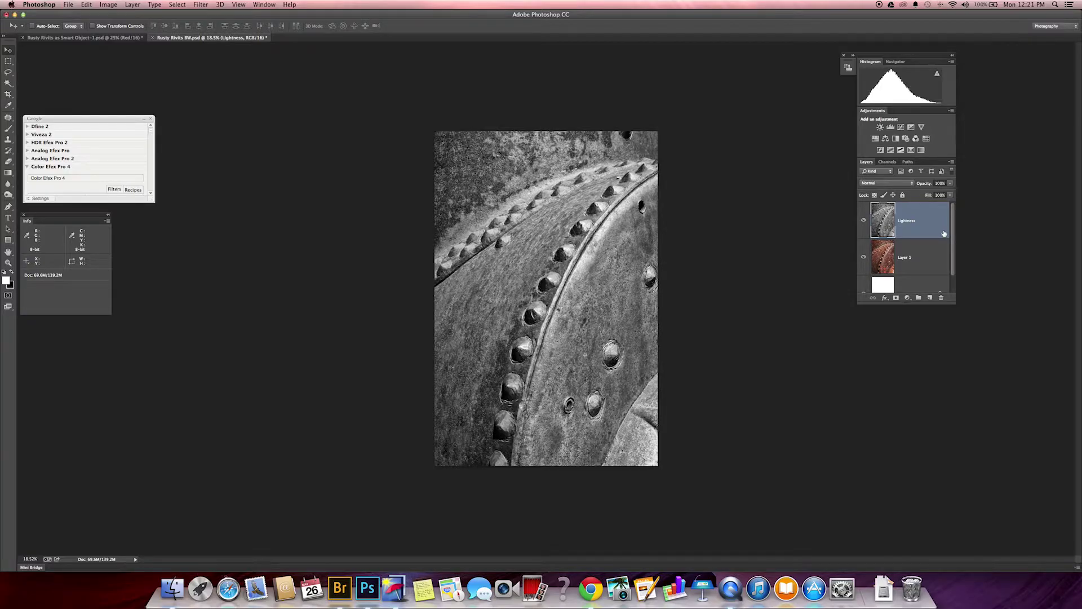
pyautogui.press('alt+shift+super+e')
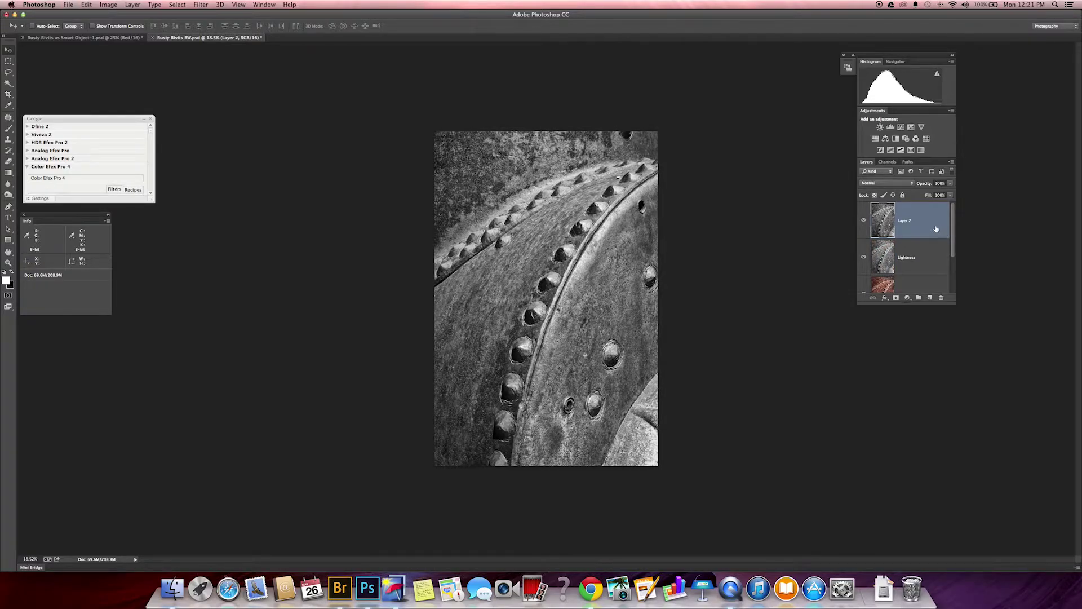
pyautogui.click(113, 37)
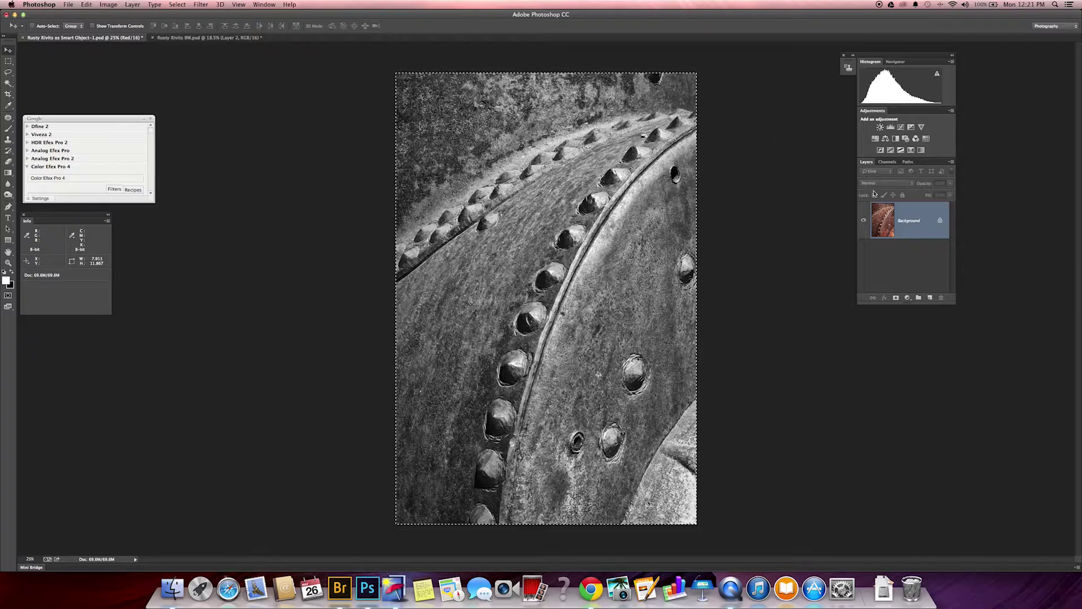
pyautogui.click(888, 162)
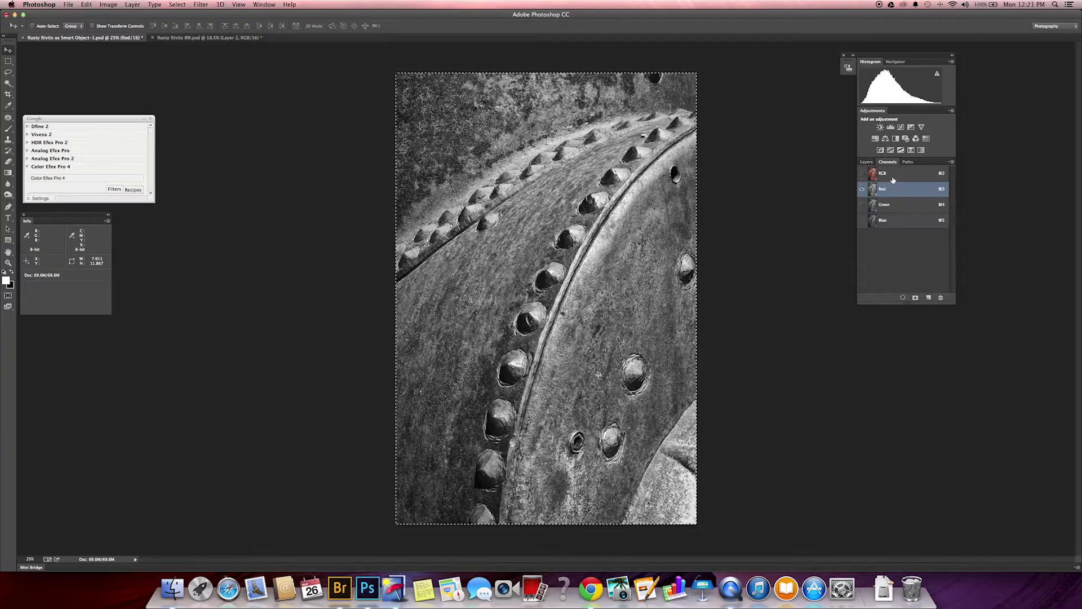
pyautogui.click(905, 206)
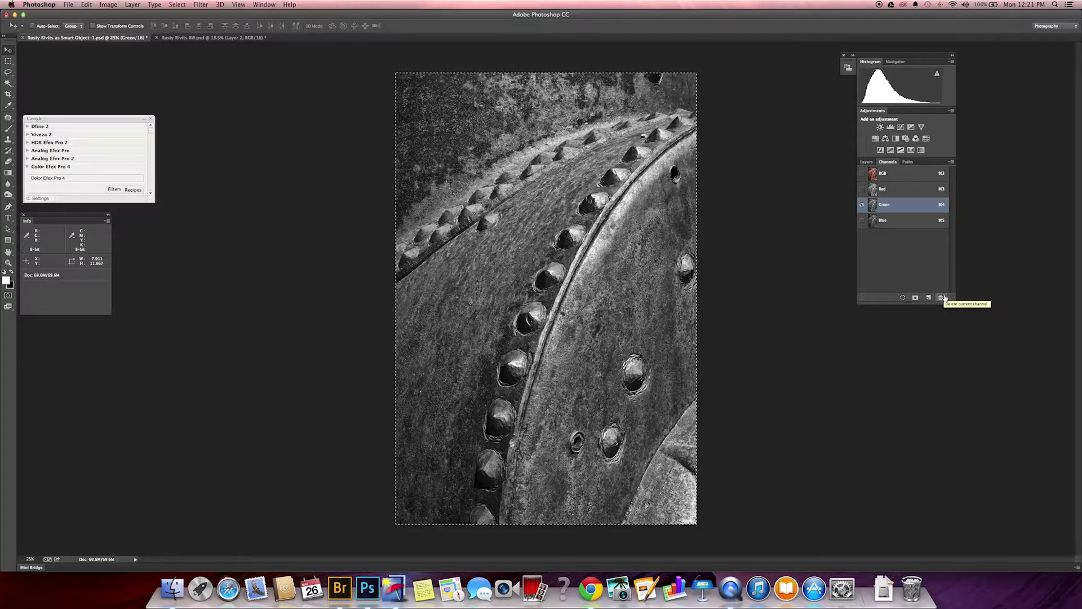
# Add the Green channel to the BW document as Layer 3, then pick the Blue channel
pyautogui.click(212, 39)
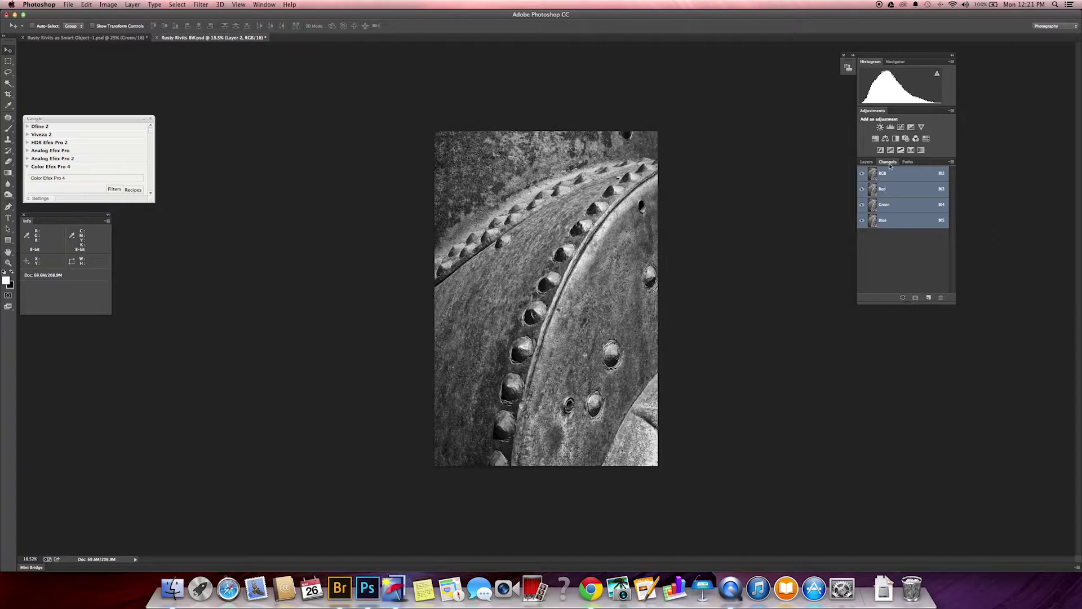
pyautogui.click(867, 163)
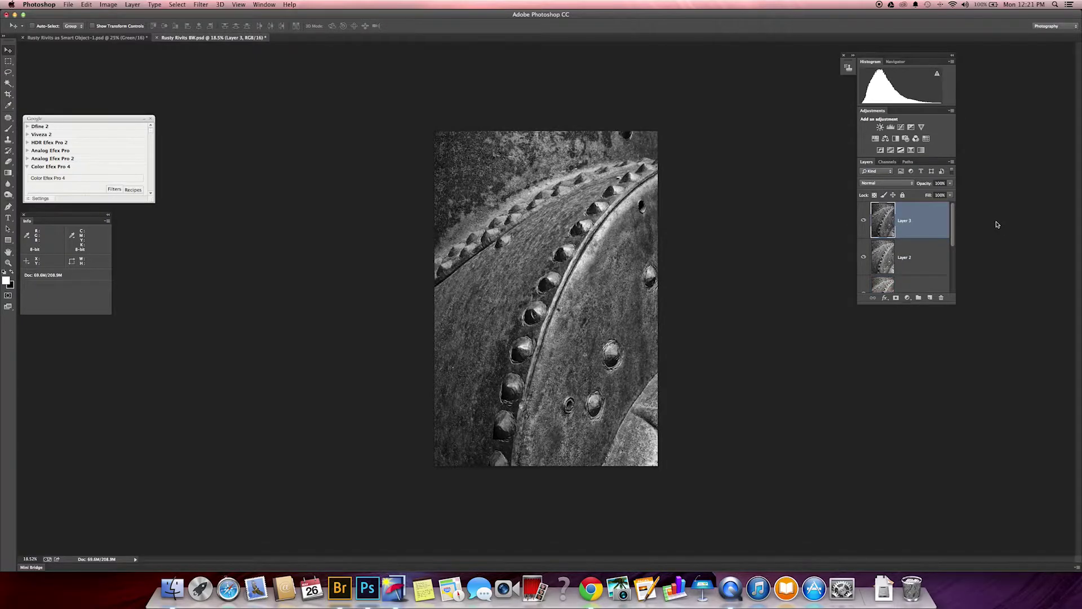
pyautogui.click(72, 37)
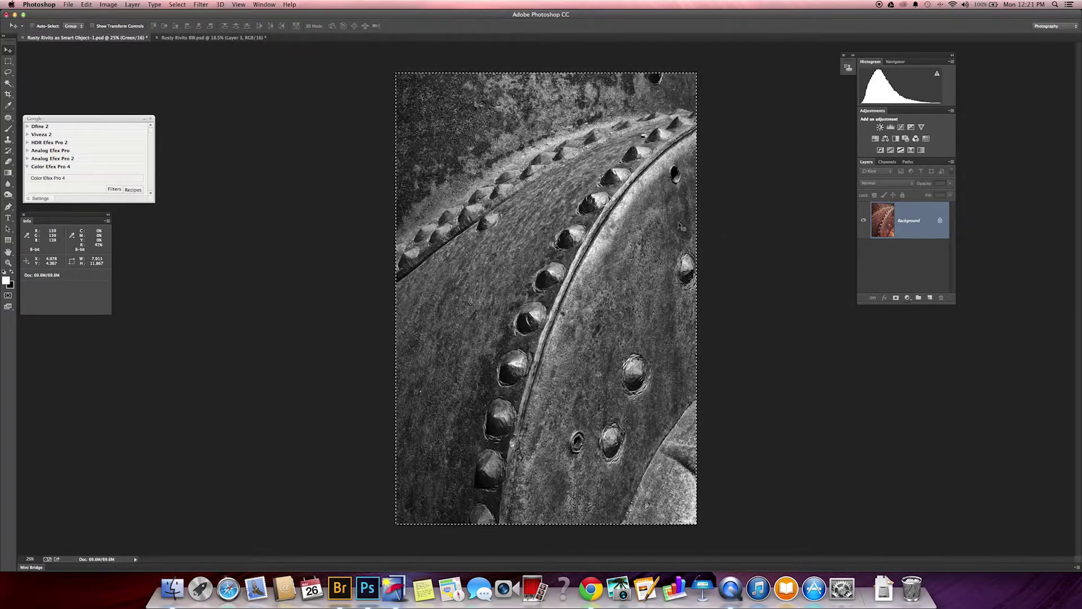
pyautogui.click(892, 167)
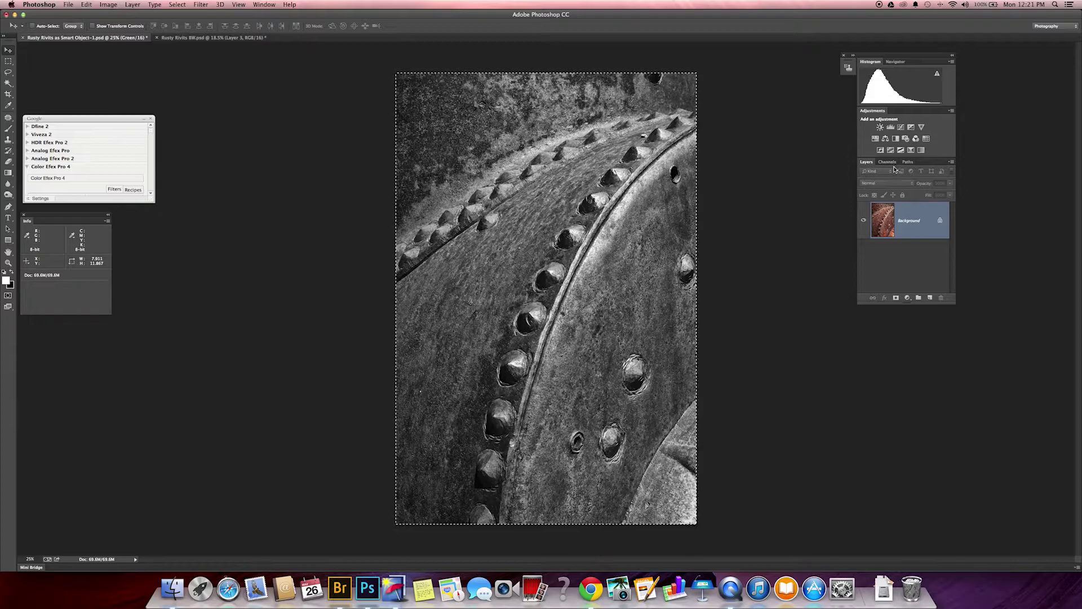
pyautogui.click(937, 220)
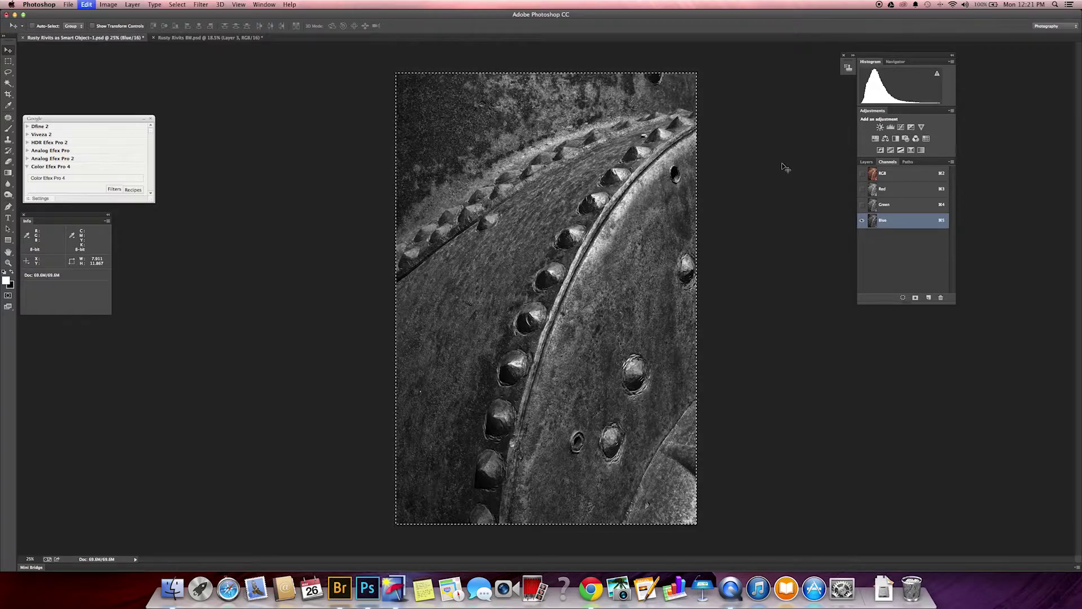
# Paste the Blue channel into Rusty Rivits BW.psd as the new top Layer 4
pyautogui.click(215, 37)
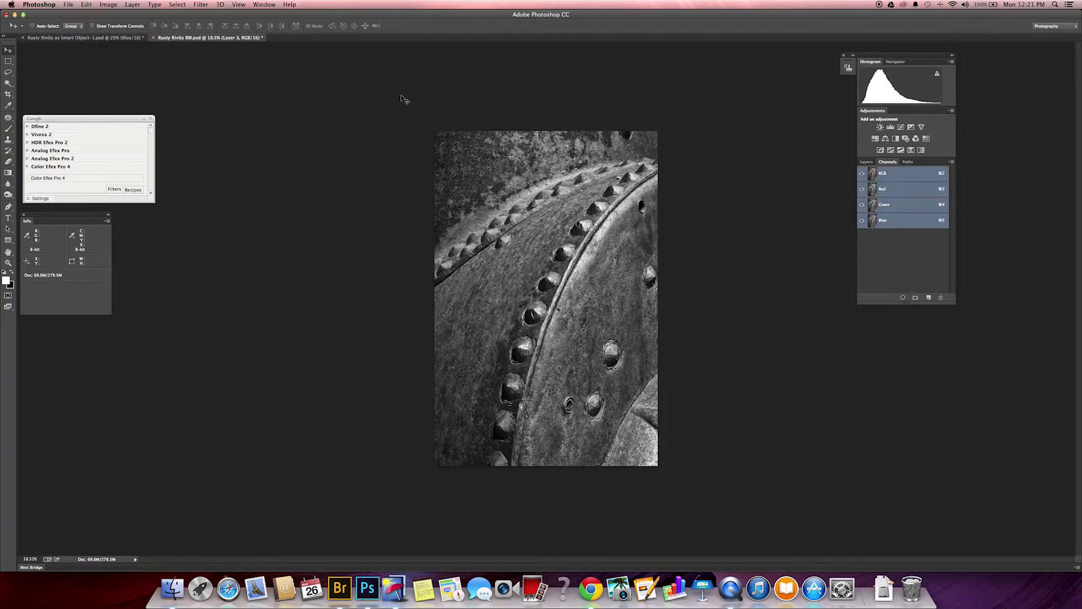
pyautogui.click(866, 161)
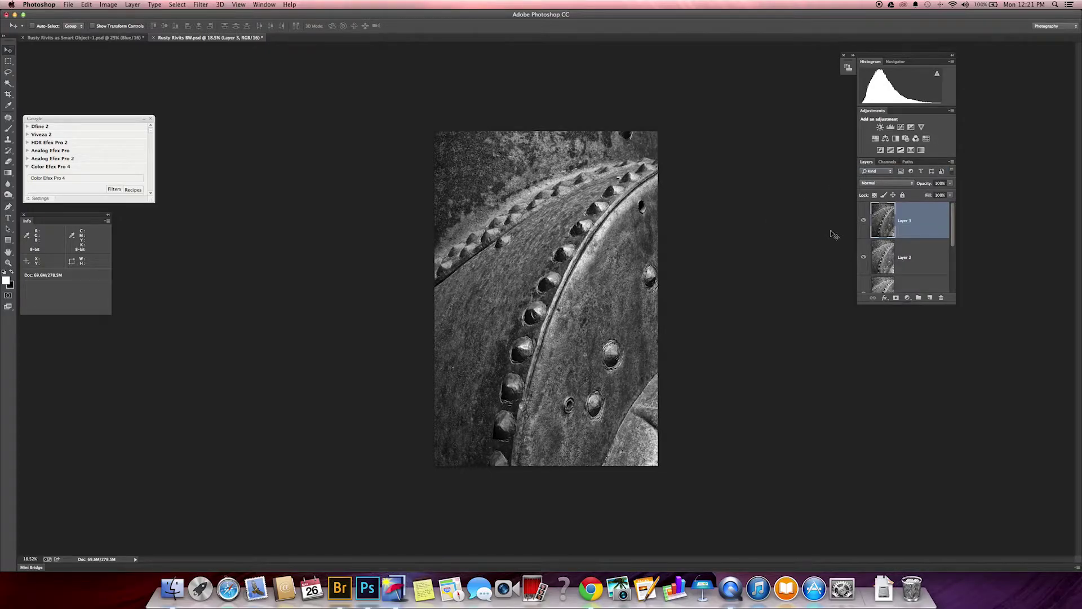
pyautogui.press('super+alt+shift+e')
pyautogui.scroll(-3, 913, 242)
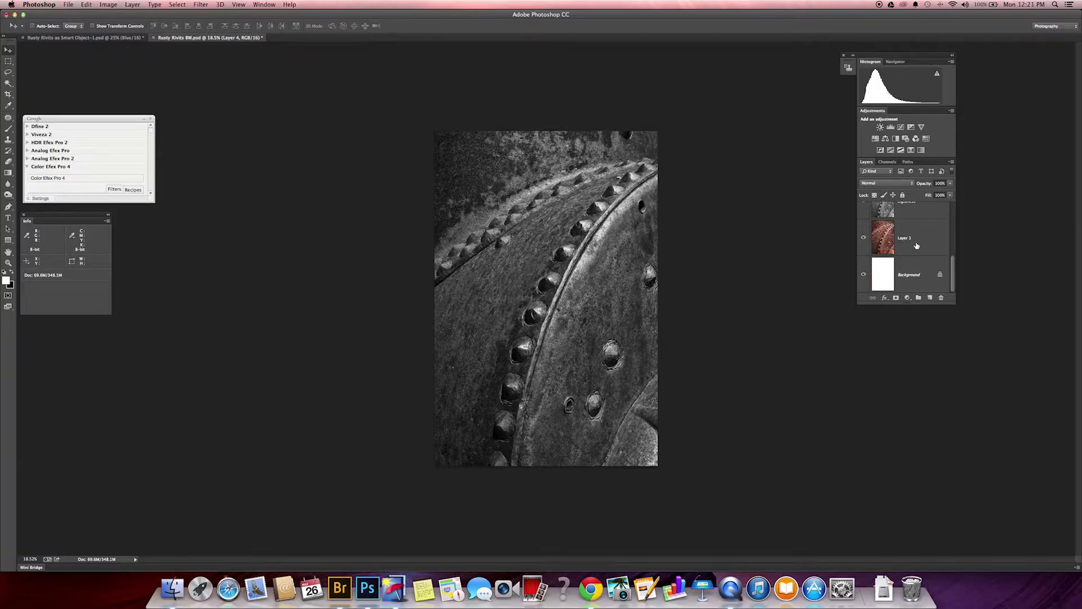
pyautogui.scroll(3, 916, 246)
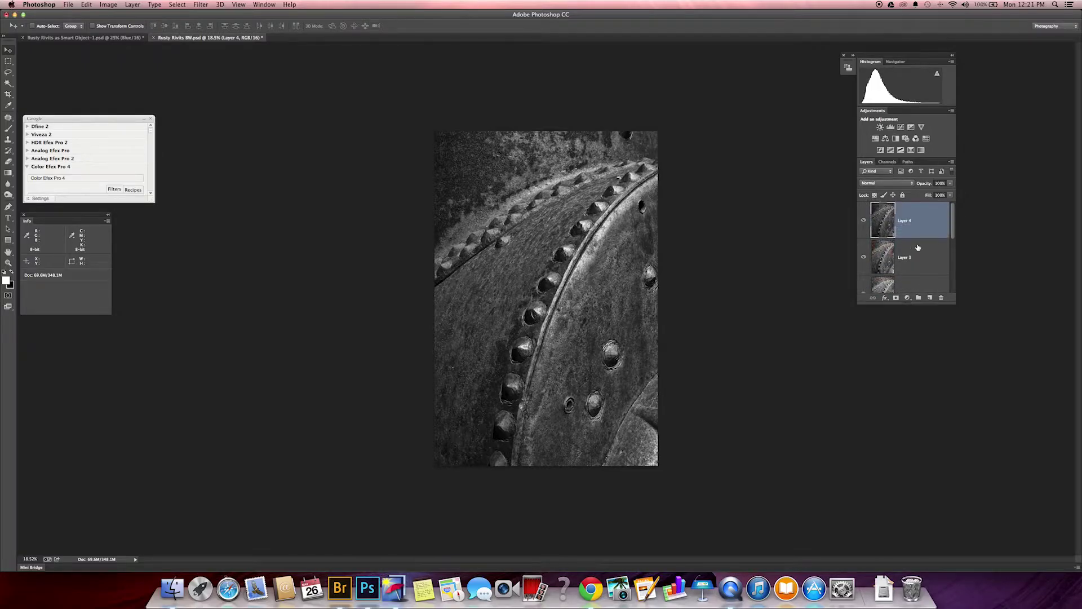
# Rename Layer 4, Layer 3 and Layer 2 to Blue, Green and Red
pyautogui.doubleClick(905, 221)
pyautogui.press('BackSpace')
pyautogui.doubleClick(904, 258)
pyautogui.write('G')
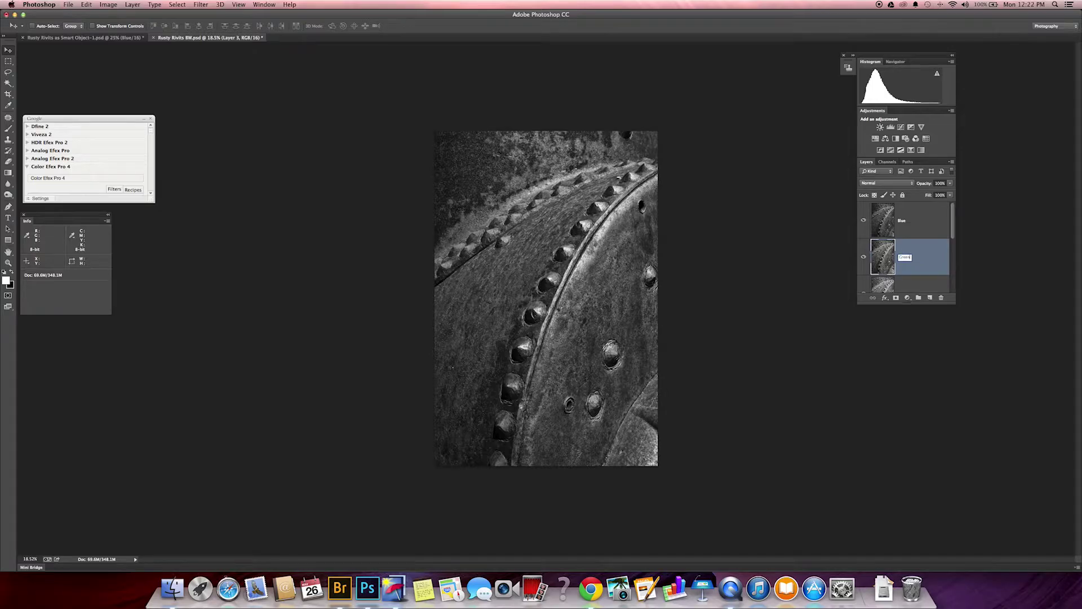
pyautogui.write('reen')
pyautogui.press('Return')
pyautogui.scroll(-1, 907, 268)
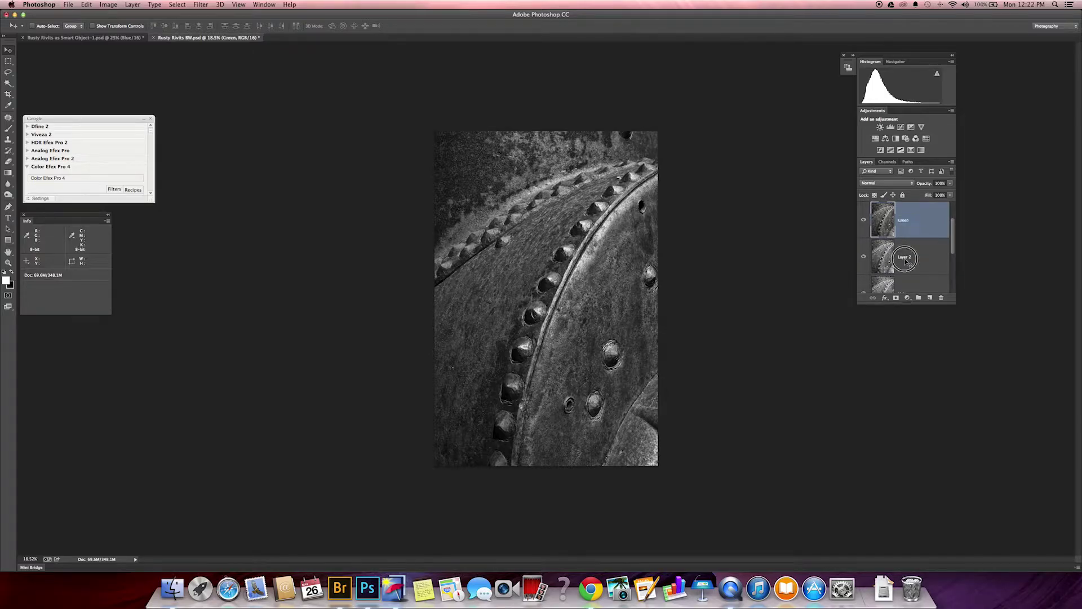
pyautogui.doubleClick(904, 259)
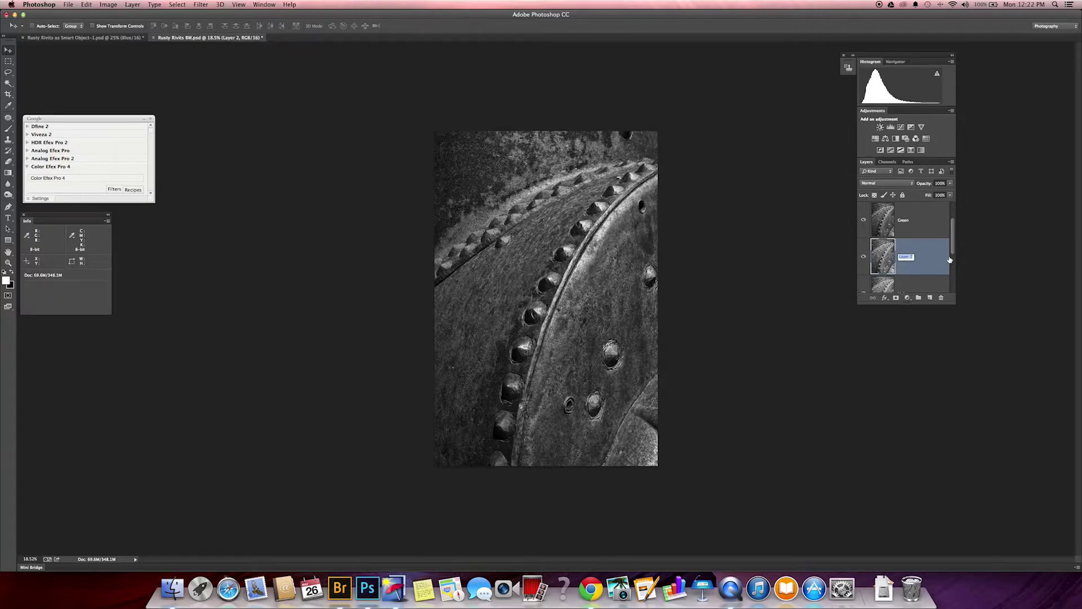
pyautogui.write('Red')
pyautogui.press('Return')
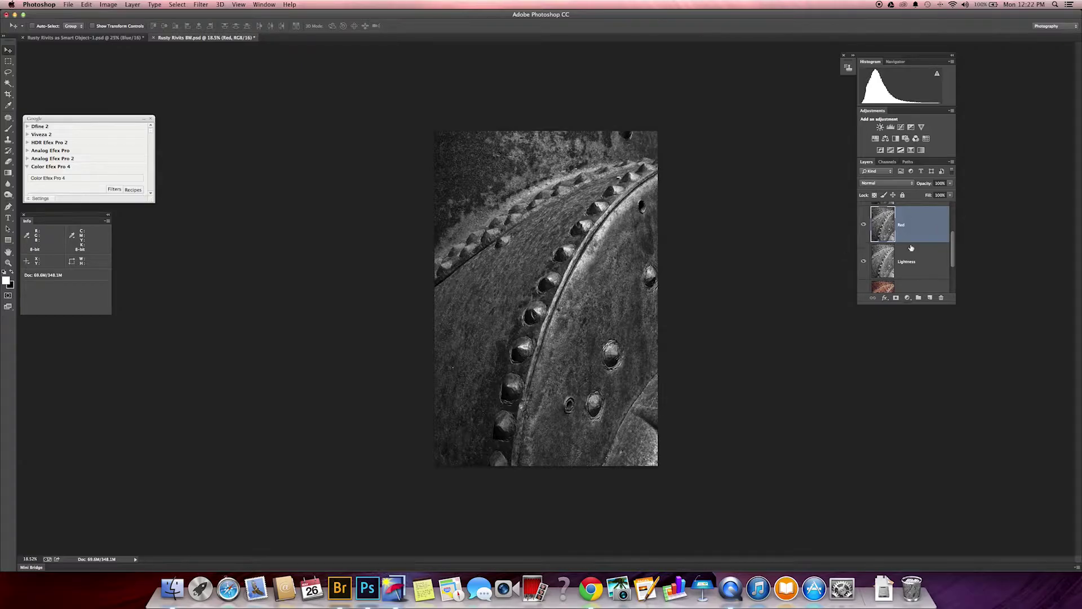
pyautogui.scroll(-3, 911, 248)
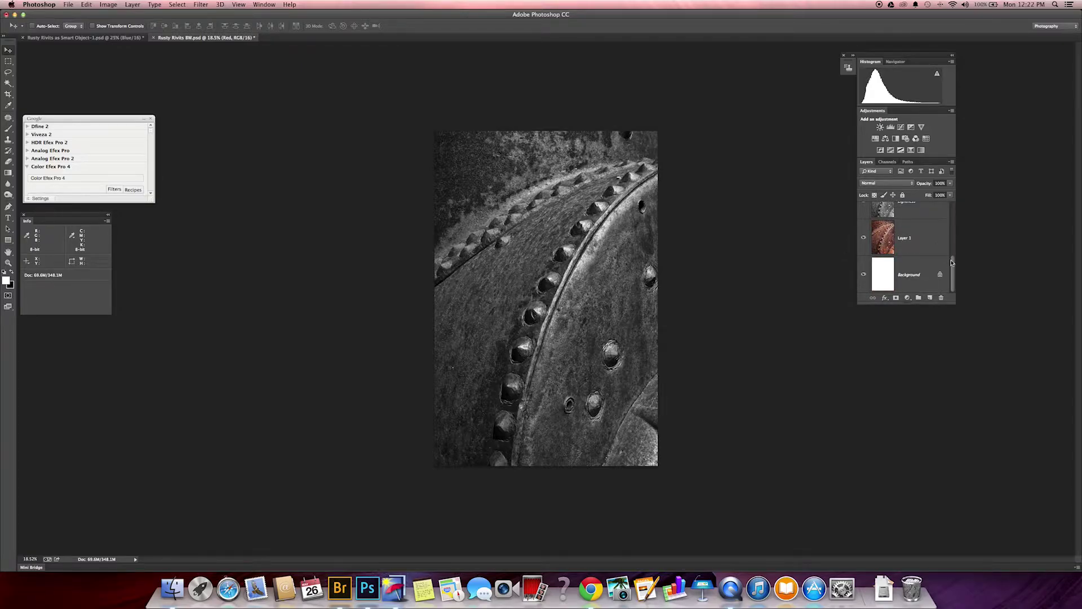
# Hide the Blue and Green layers, leaving Red visible over Lightness
pyautogui.moveTo(952, 261); pyautogui.dragTo(952, 195)
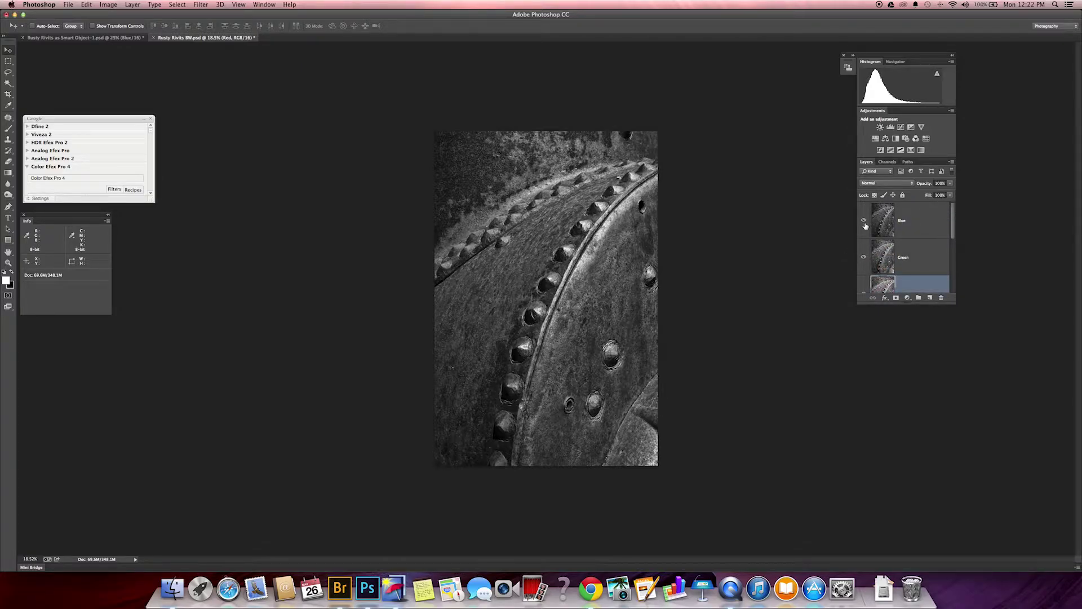
pyautogui.click(864, 222)
pyautogui.click(864, 257)
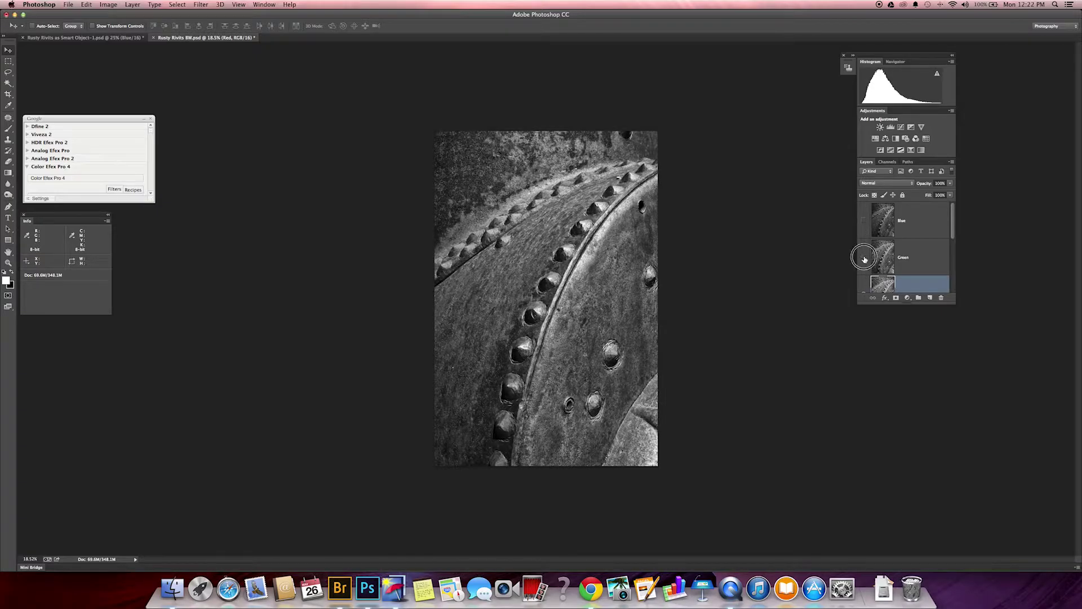
pyautogui.moveTo(952, 232); pyautogui.dragTo(953, 262)
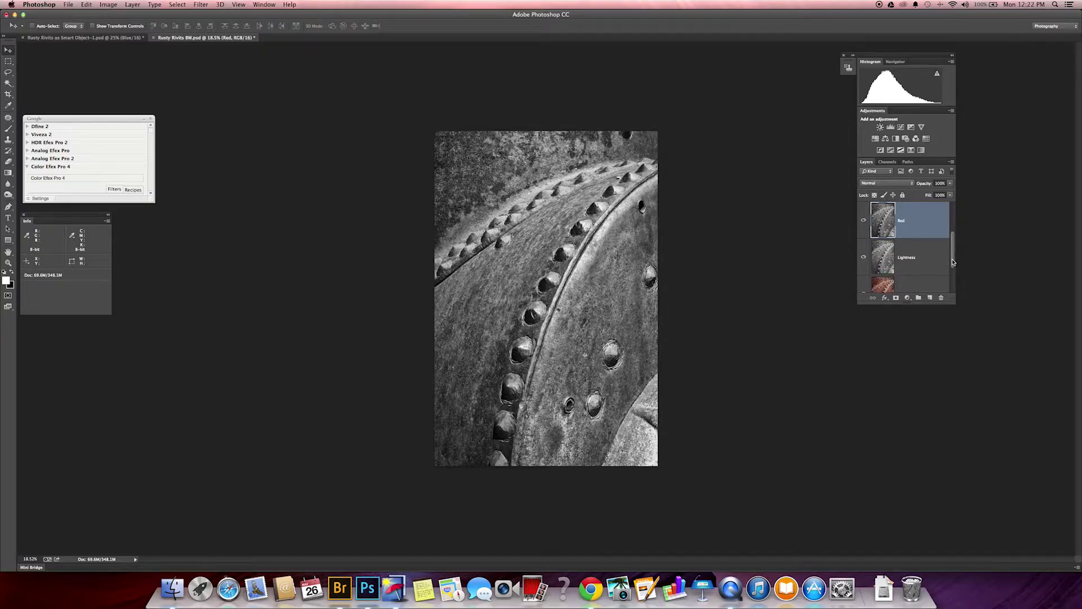
pyautogui.click(865, 292)
pyautogui.click(953, 262)
pyautogui.moveTo(954, 262)
pyautogui.mouseDown()
pyautogui.moveTo(954, 272)
pyautogui.moveTo(954, 264)
pyautogui.mouseUp()
# Toggle the Red layer's visibility off and on repeatedly to compare it, ending visible
pyautogui.click(864, 221)
pyautogui.click(864, 221)
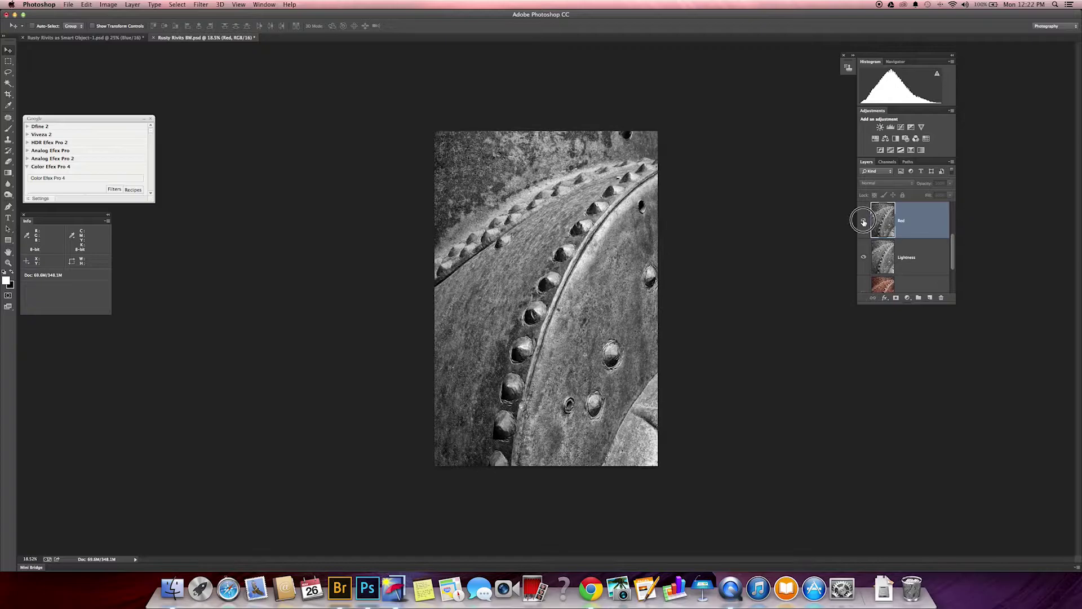
pyautogui.click(864, 222)
pyautogui.click(864, 221)
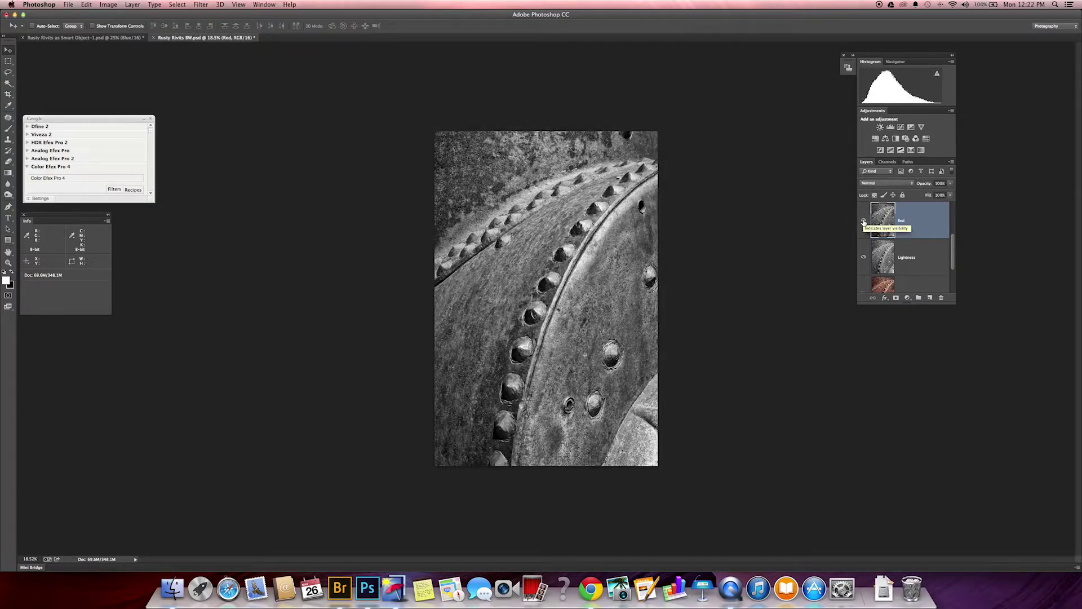
pyautogui.click(864, 221)
pyautogui.click(866, 220)
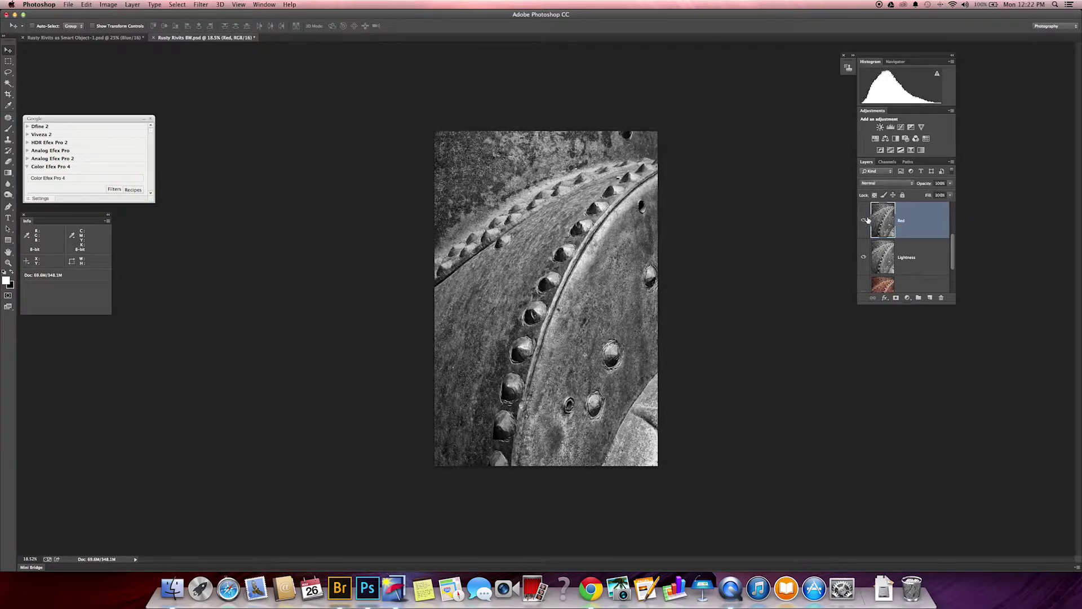
pyautogui.click(894, 184)
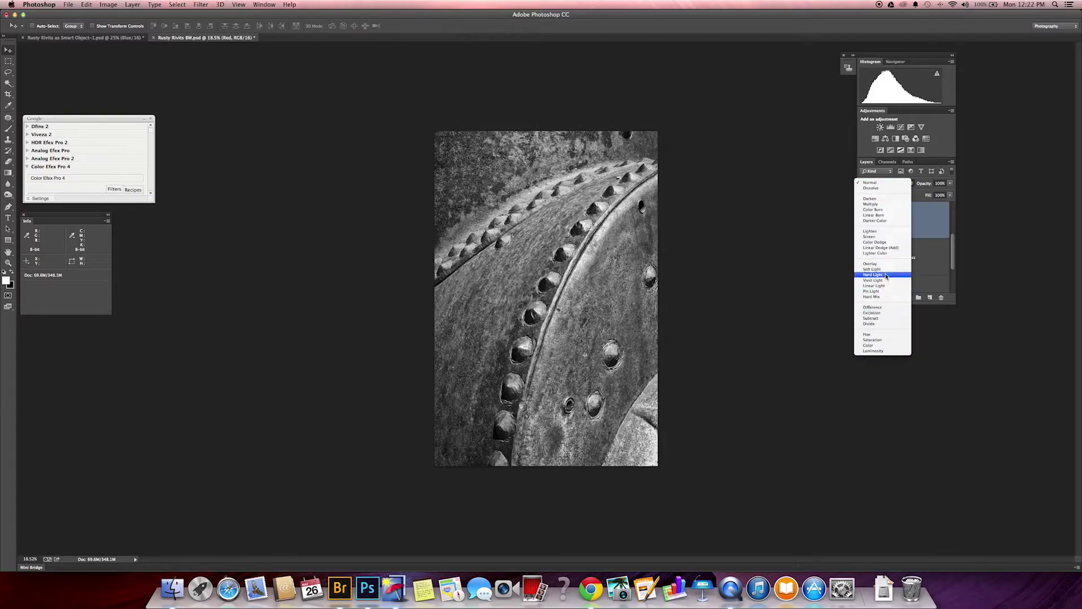
# Set the Red layer to Multiply blend mode with Fill at about 37%
pyautogui.click(889, 204)
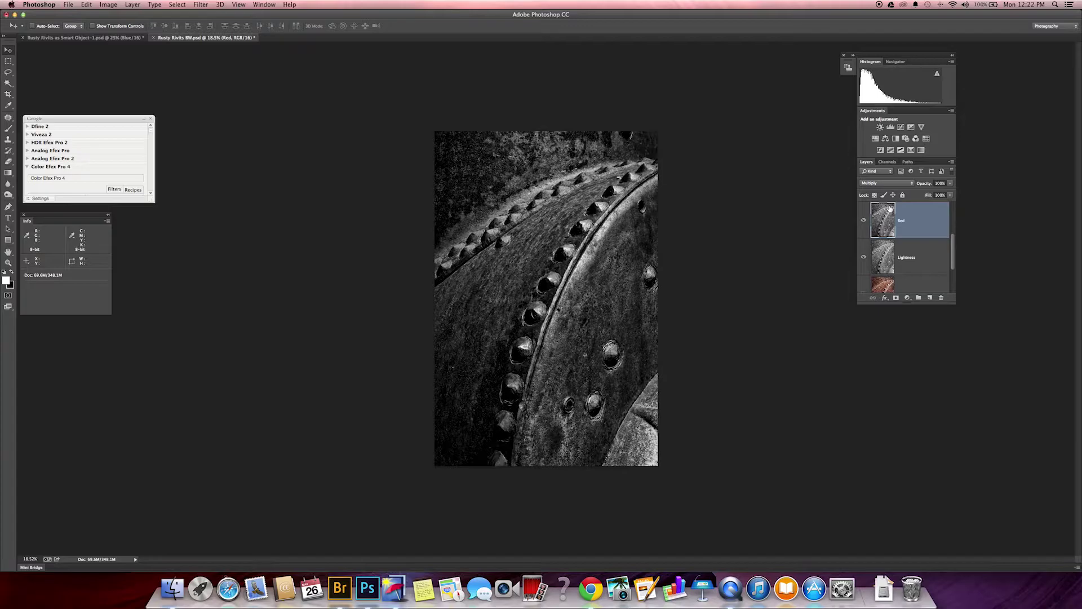
pyautogui.click(950, 195)
pyautogui.moveTo(953, 203); pyautogui.dragTo(926, 206)
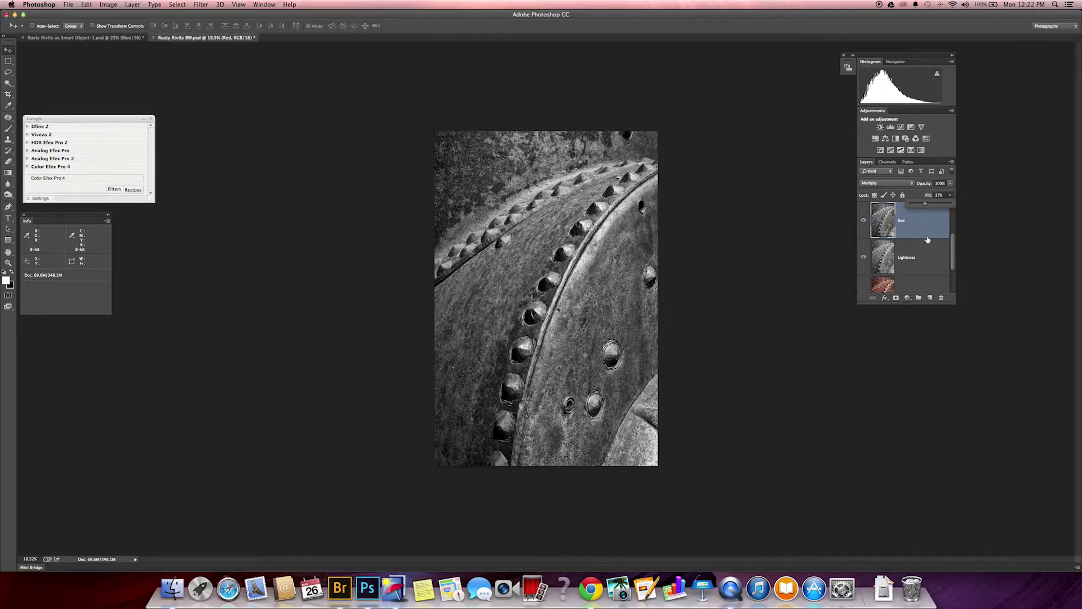
pyautogui.moveTo(956, 252); pyautogui.dragTo(956, 231)
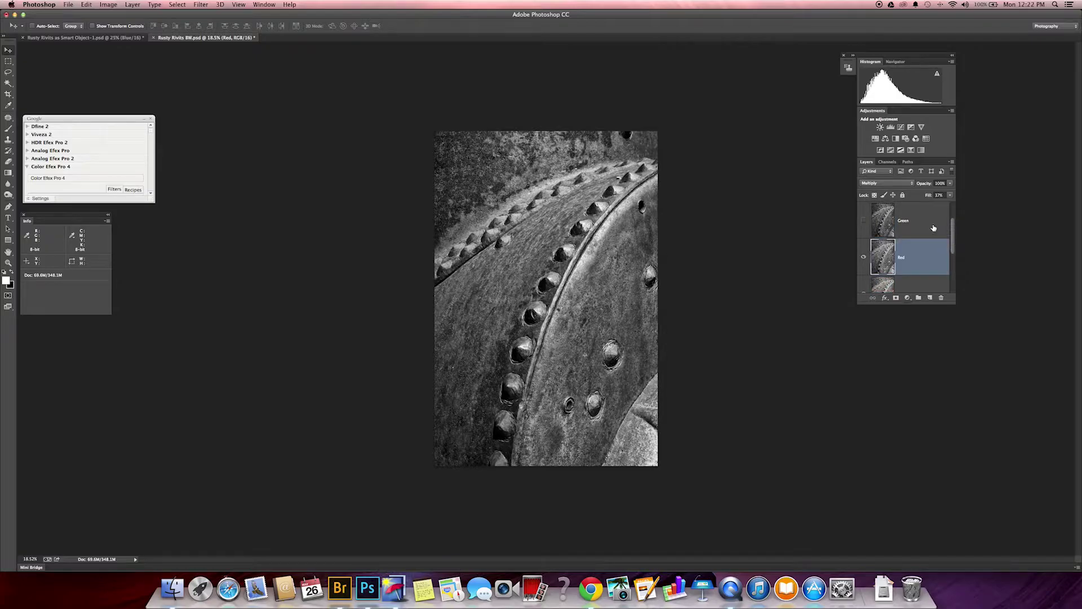
# Show the Green layer again, try Screen blending on Red, then undo it
pyautogui.click(864, 221)
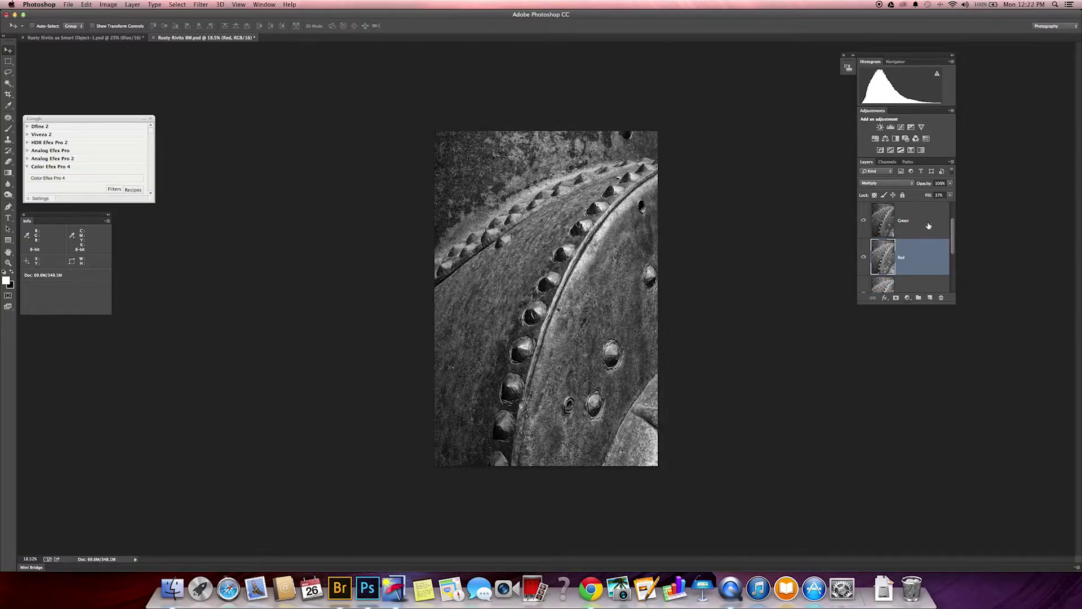
pyautogui.click(885, 185)
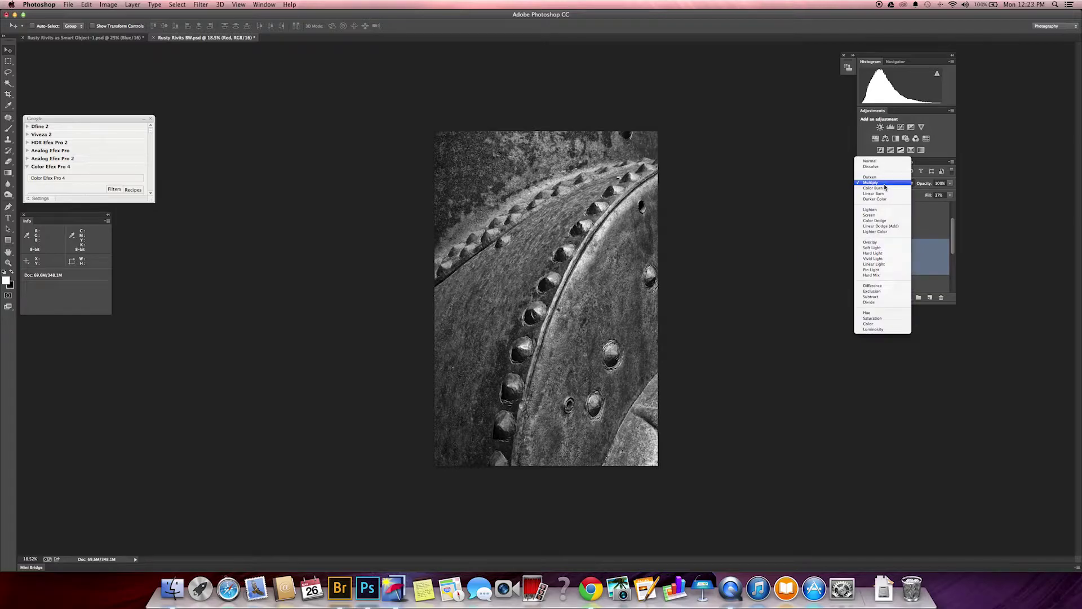
pyautogui.click(885, 218)
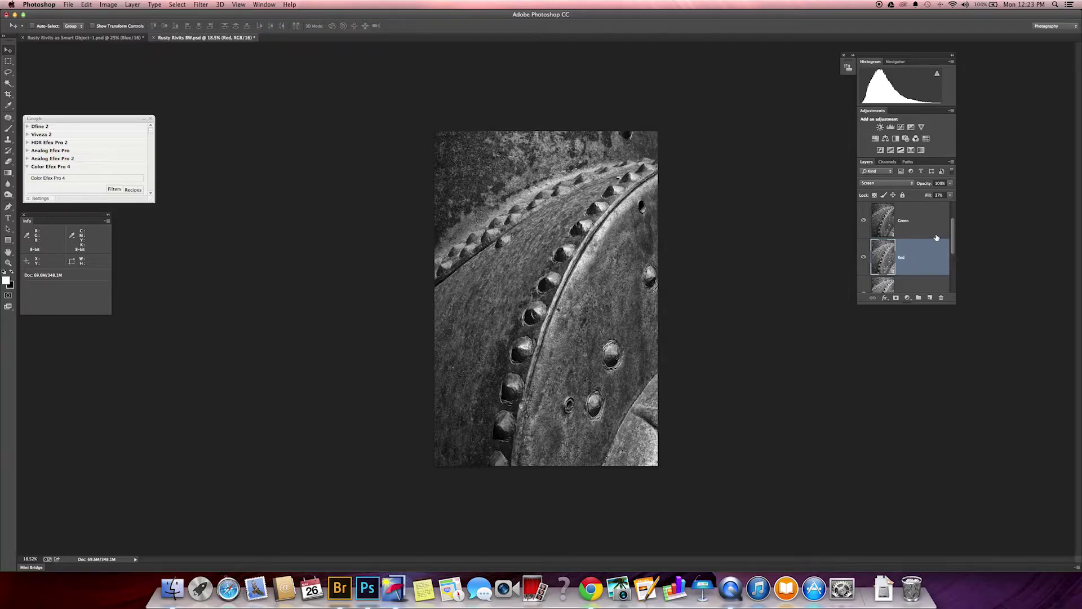
pyautogui.press('super+z')
# Set the Green layer to Screen blend mode with Fill lowered to 18%
pyautogui.click(930, 218)
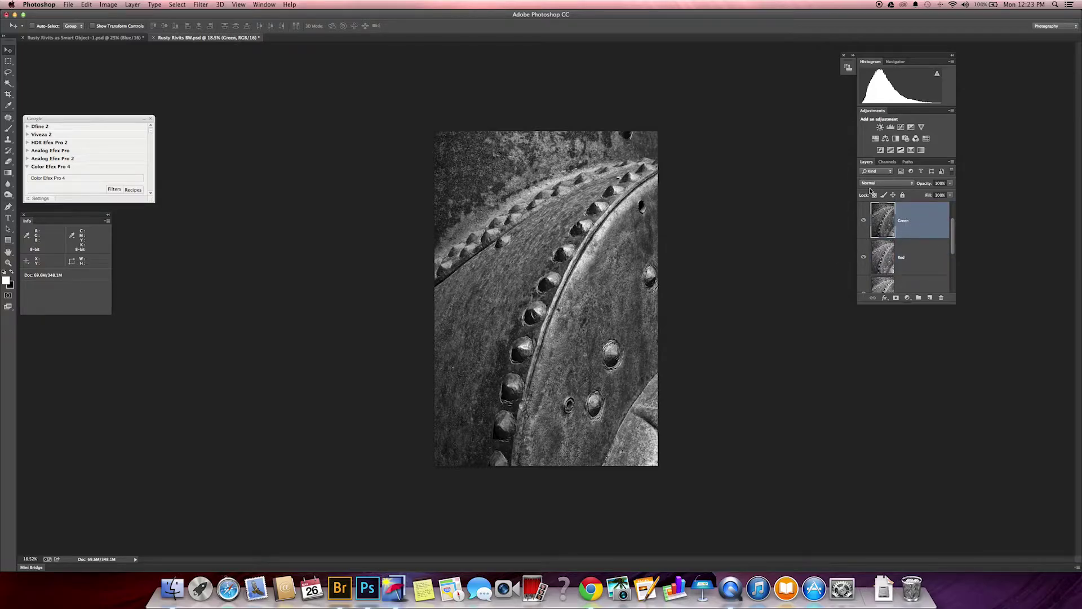
pyautogui.click(909, 256)
pyautogui.click(918, 226)
pyautogui.click(907, 184)
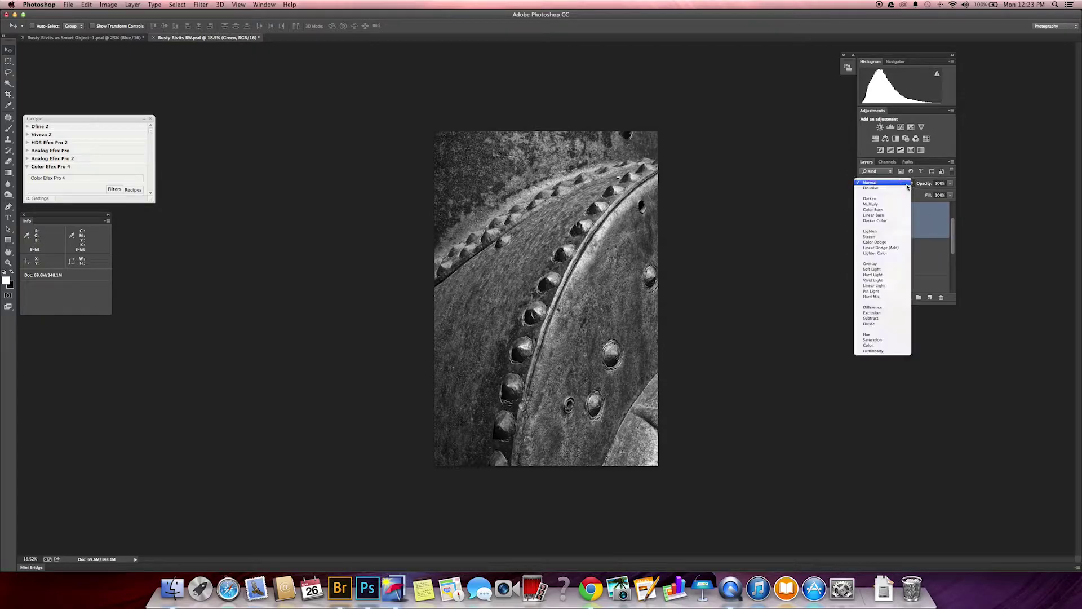
pyautogui.click(881, 237)
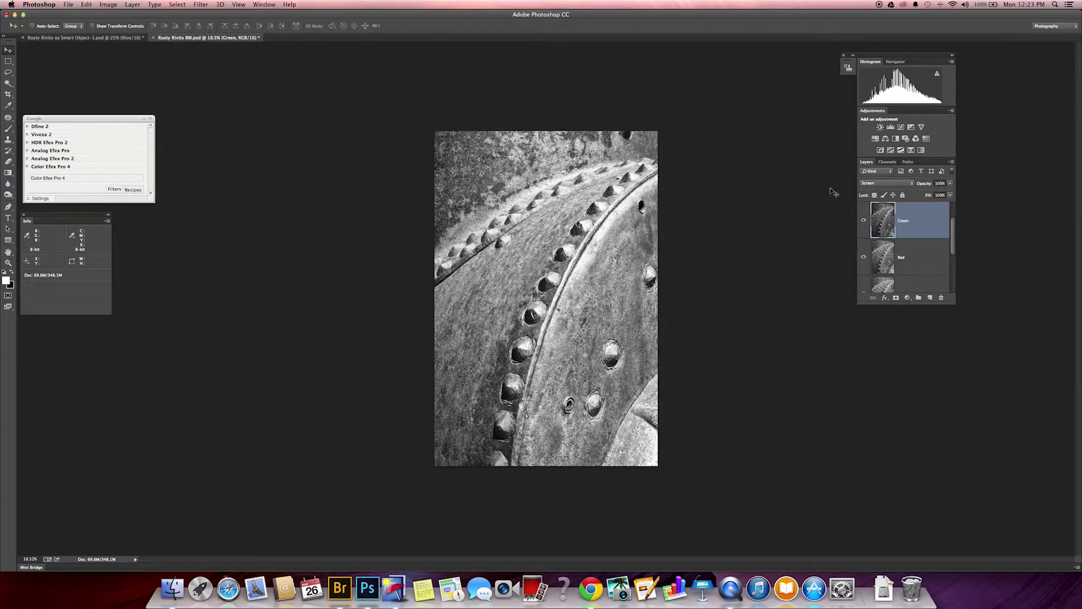
pyautogui.click(950, 196)
pyautogui.moveTo(952, 207); pyautogui.dragTo(917, 206)
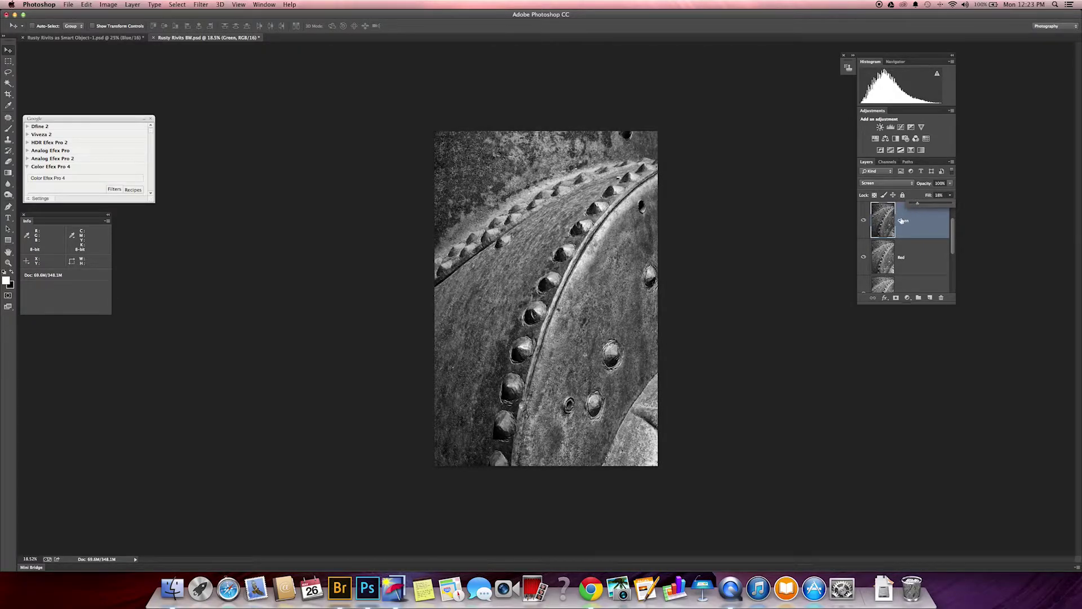
# Keep the Green layer's Fill at 18%, give it a black hide-all mask, and show the Blue layer
pyautogui.click(912, 231)
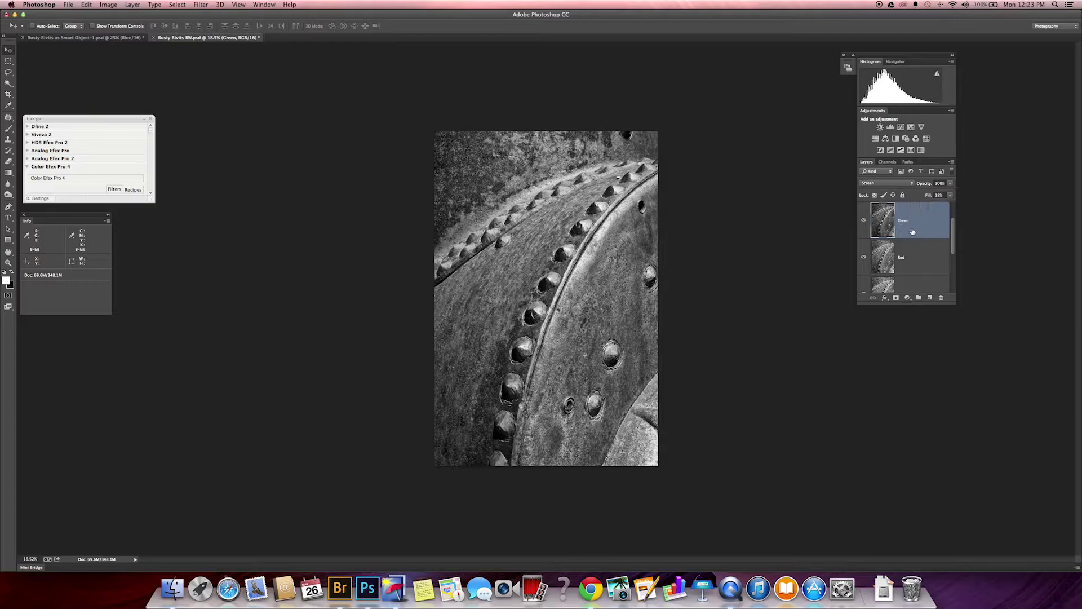
pyautogui.keyDown('alt'); pyautogui.click(896, 298); pyautogui.keyUp('alt')
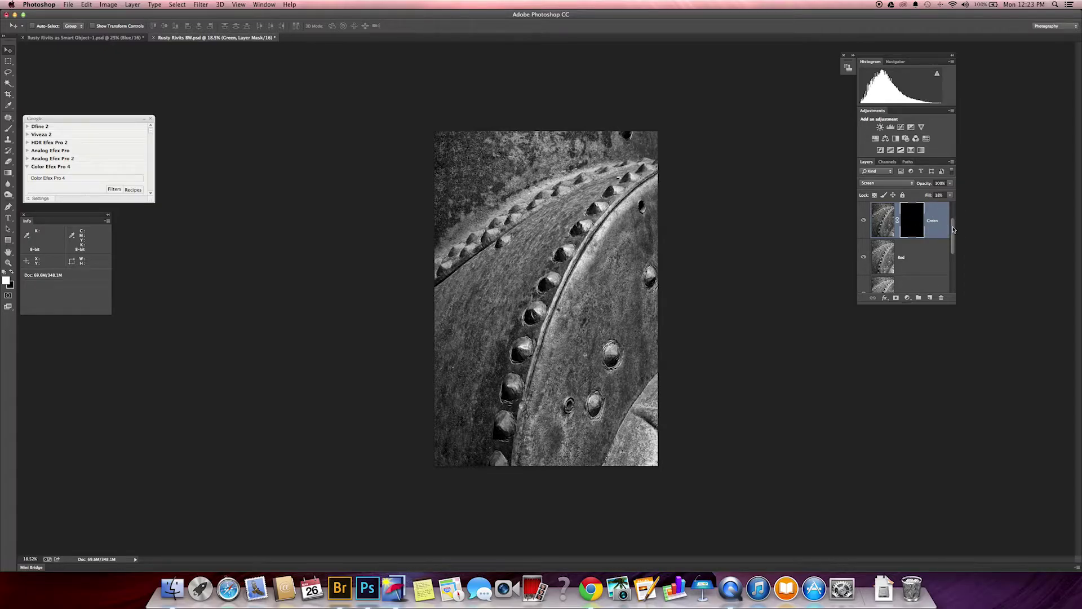
pyautogui.moveTo(953, 224); pyautogui.dragTo(953, 205)
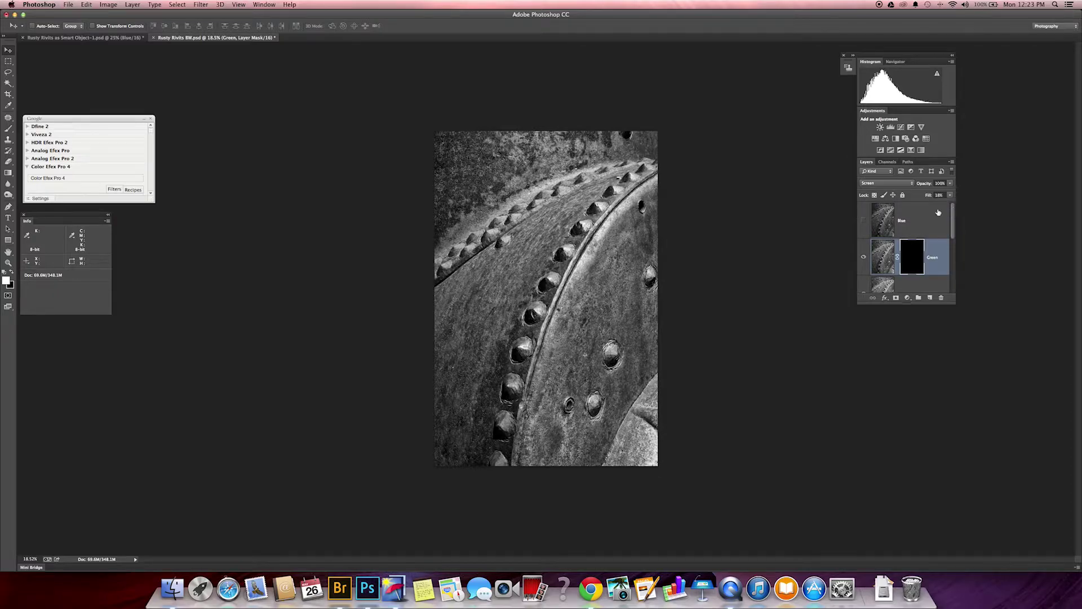
pyautogui.click(864, 220)
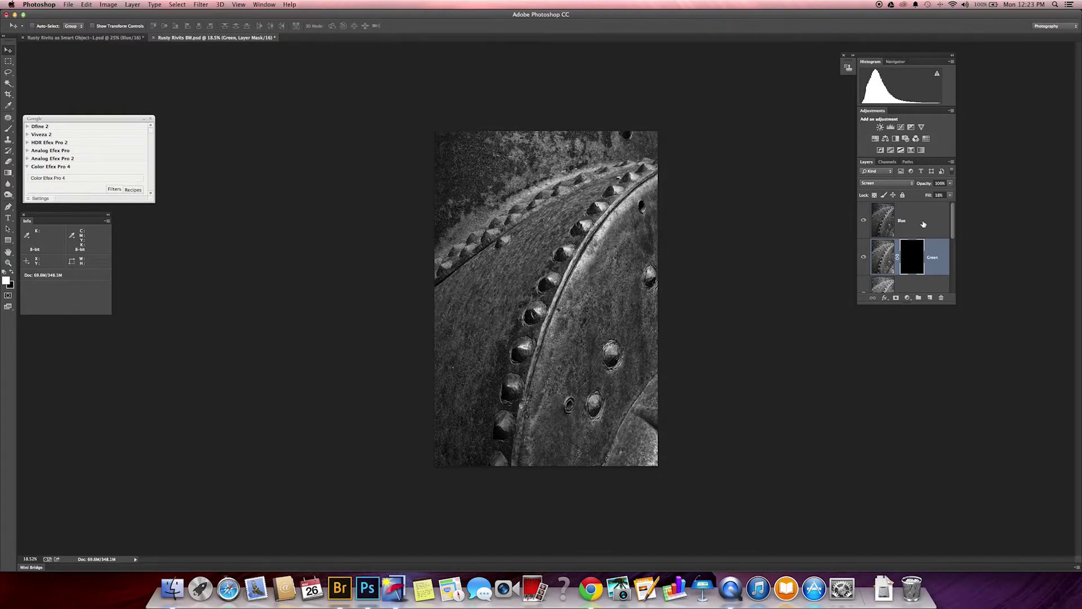
# Set the Blue layer to Overlay blending with its Fill lowered to 17%
pyautogui.click(915, 225)
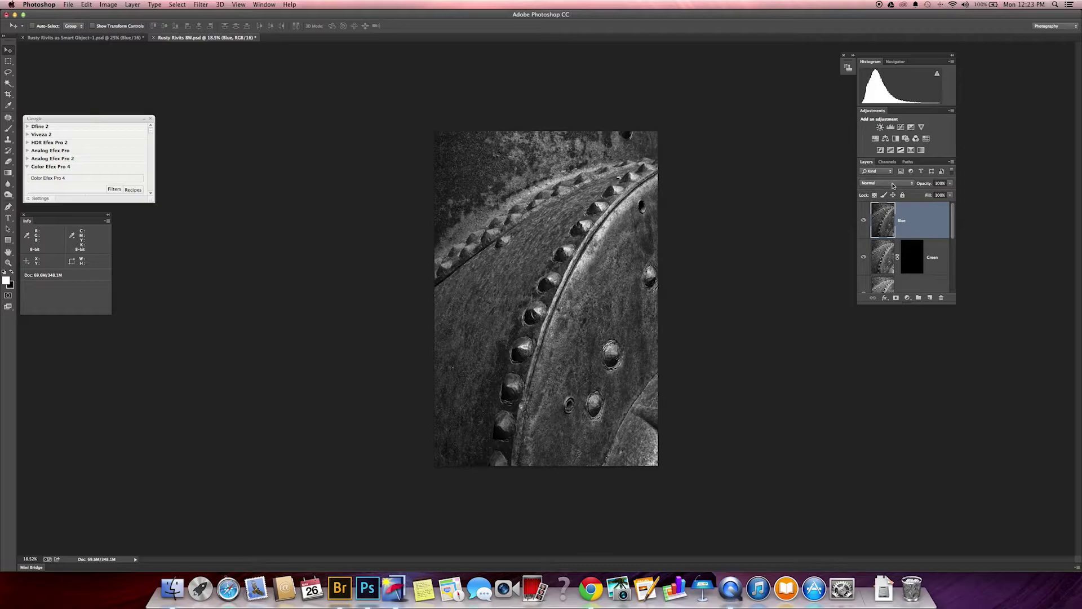
pyautogui.click(892, 185)
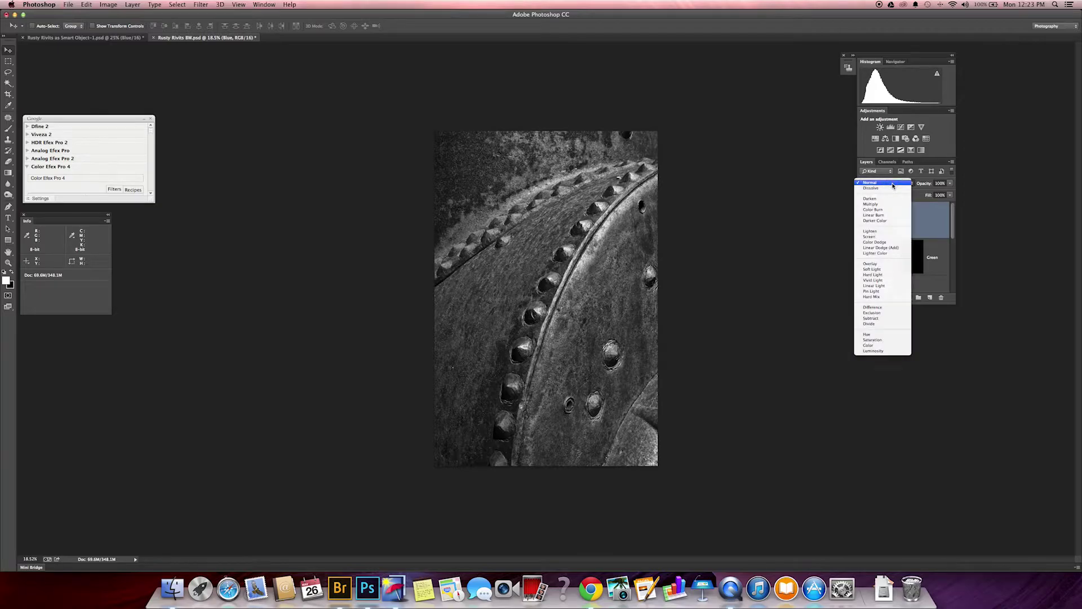
pyautogui.click(888, 266)
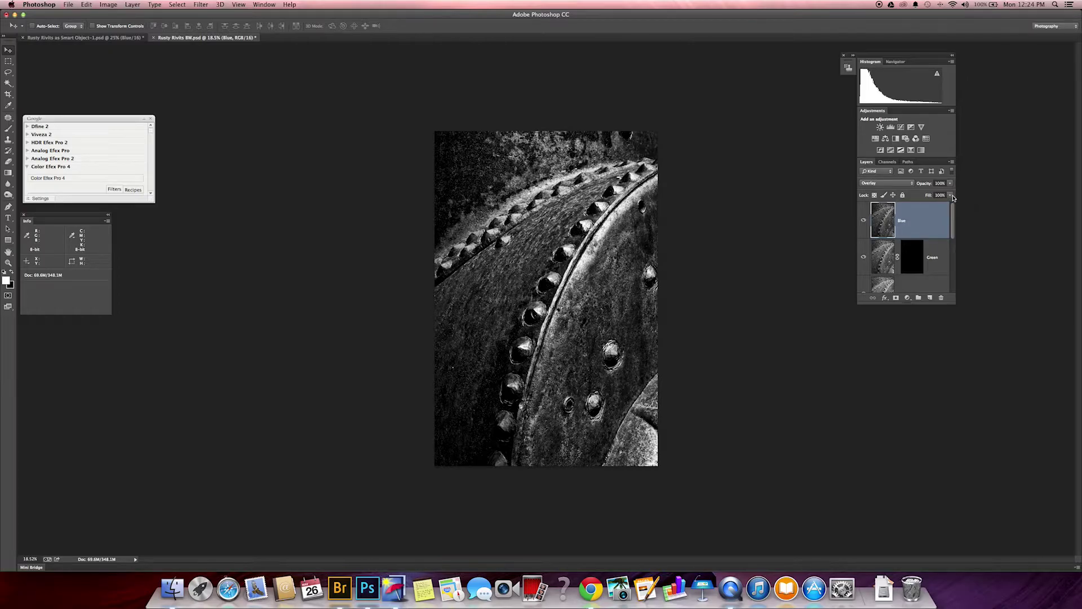
pyautogui.click(951, 196)
pyautogui.moveTo(952, 207); pyautogui.dragTo(917, 206)
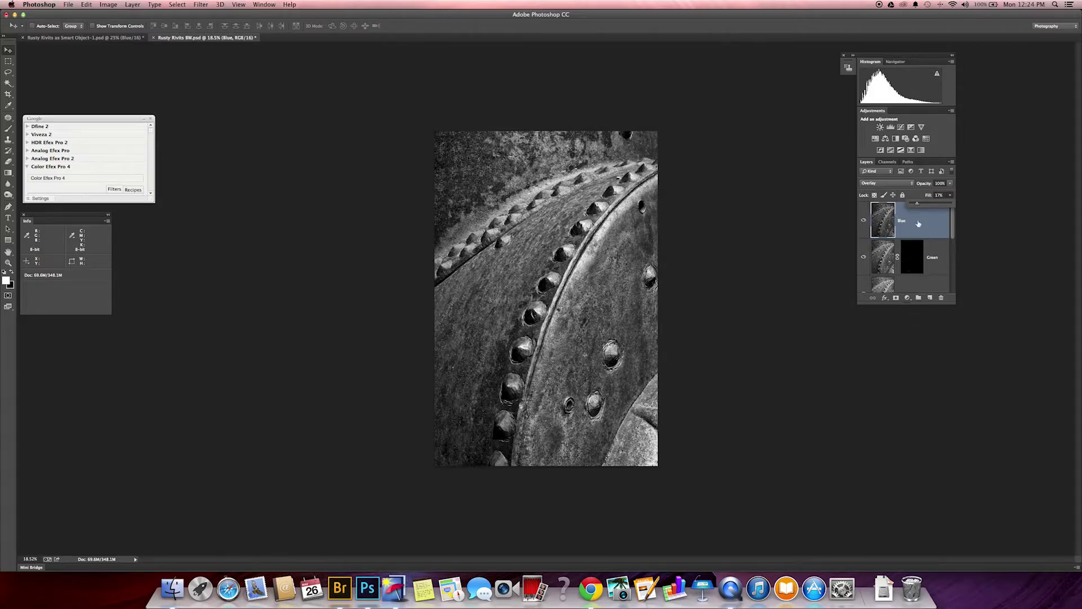
# Select the Green layer's mask thumbnail as the painting target
pyautogui.click(931, 259)
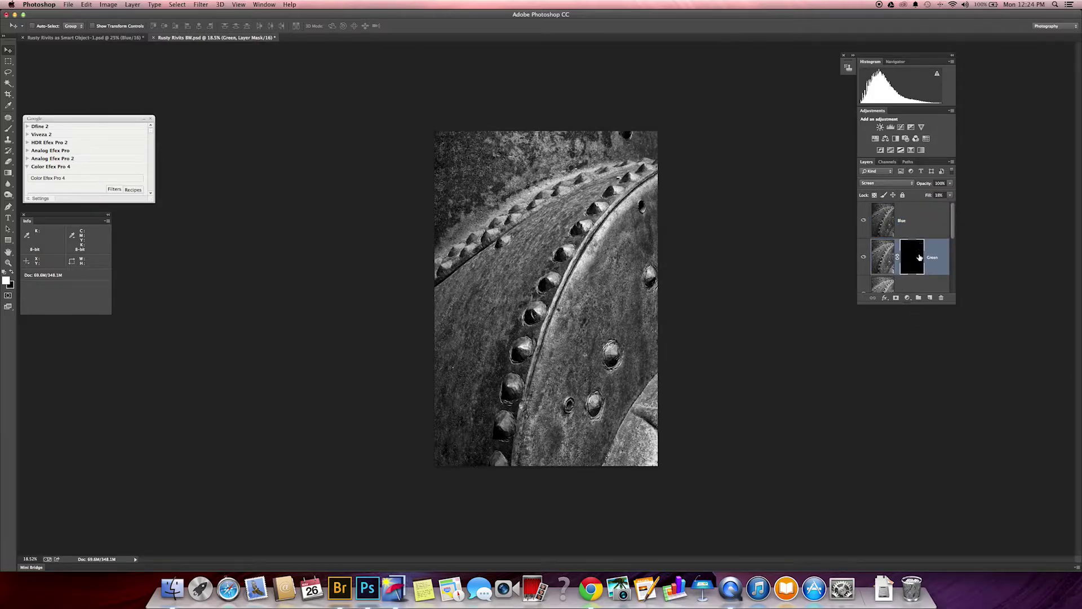
pyautogui.click(889, 260)
pyautogui.click(915, 254)
pyautogui.click(887, 255)
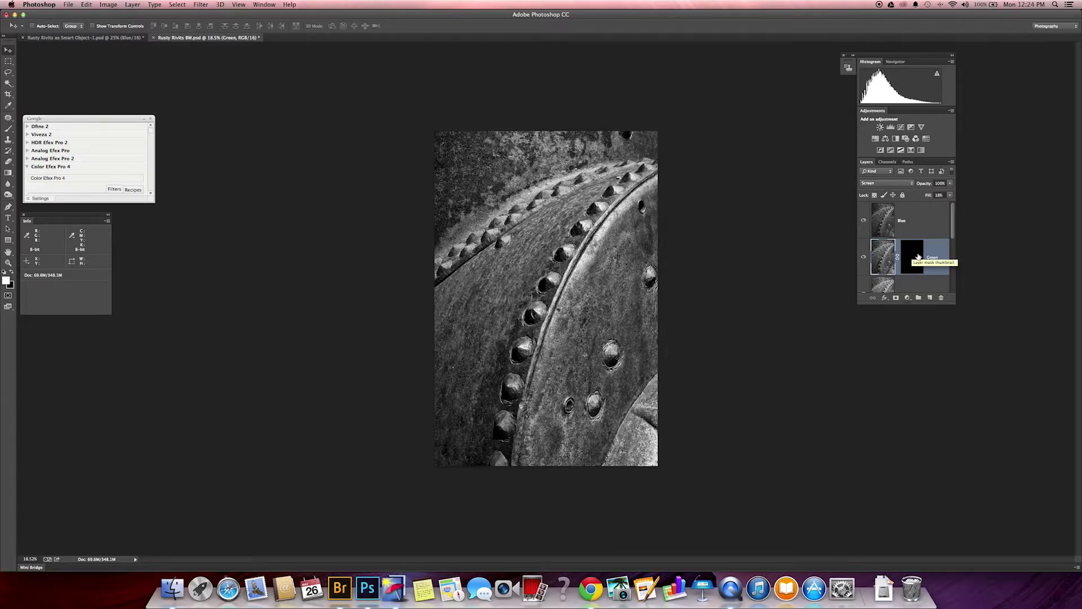
pyautogui.click(918, 256)
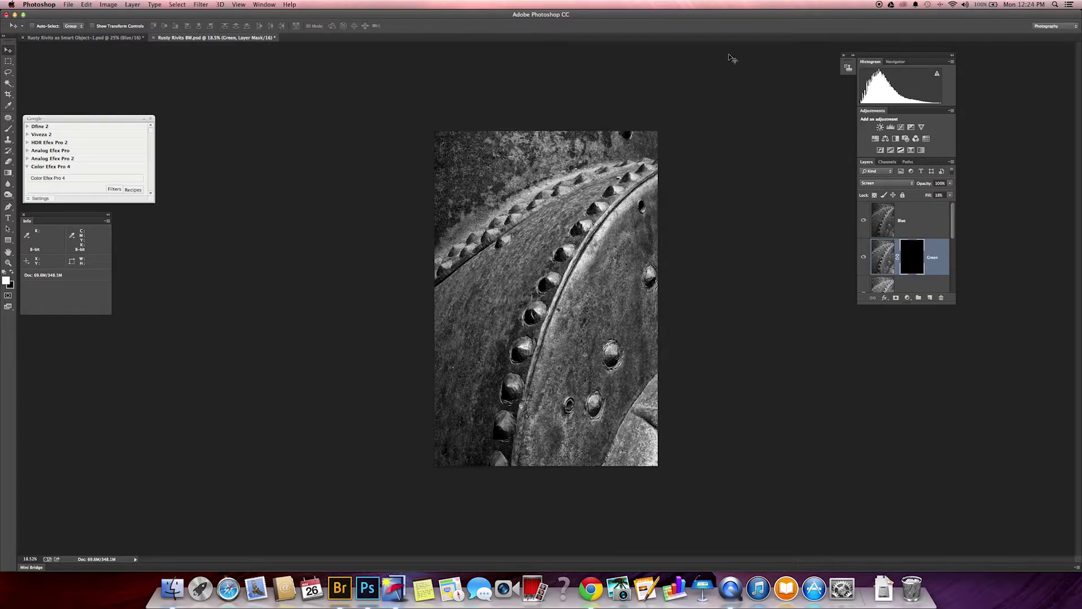
# With a soft brush enlarged past 1203 px, paint white into the mask over the lower-left rivets
pyautogui.click(9, 131)
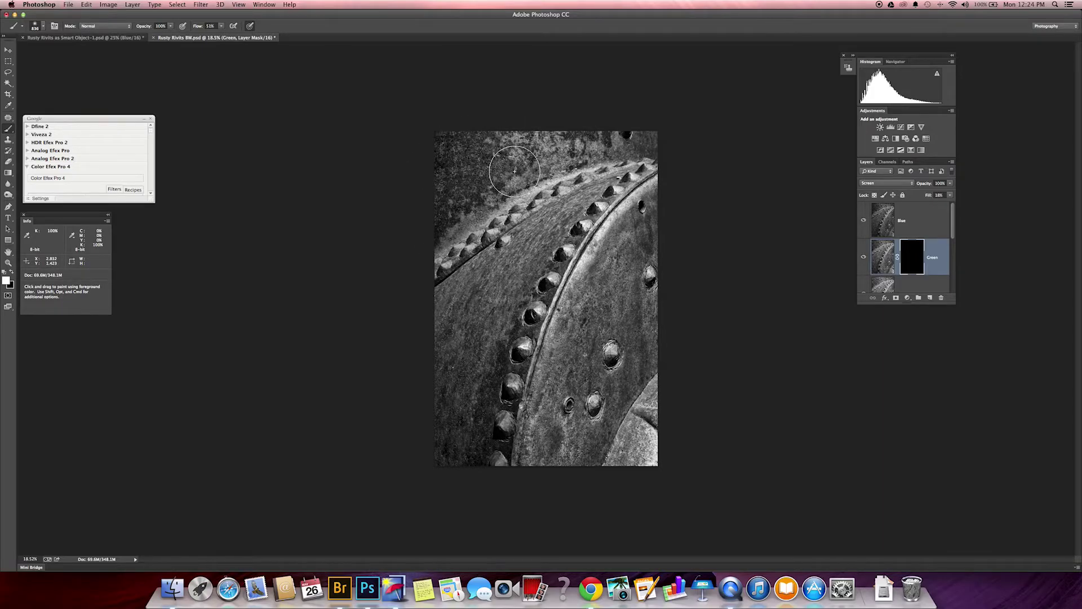
pyautogui.press('alt')
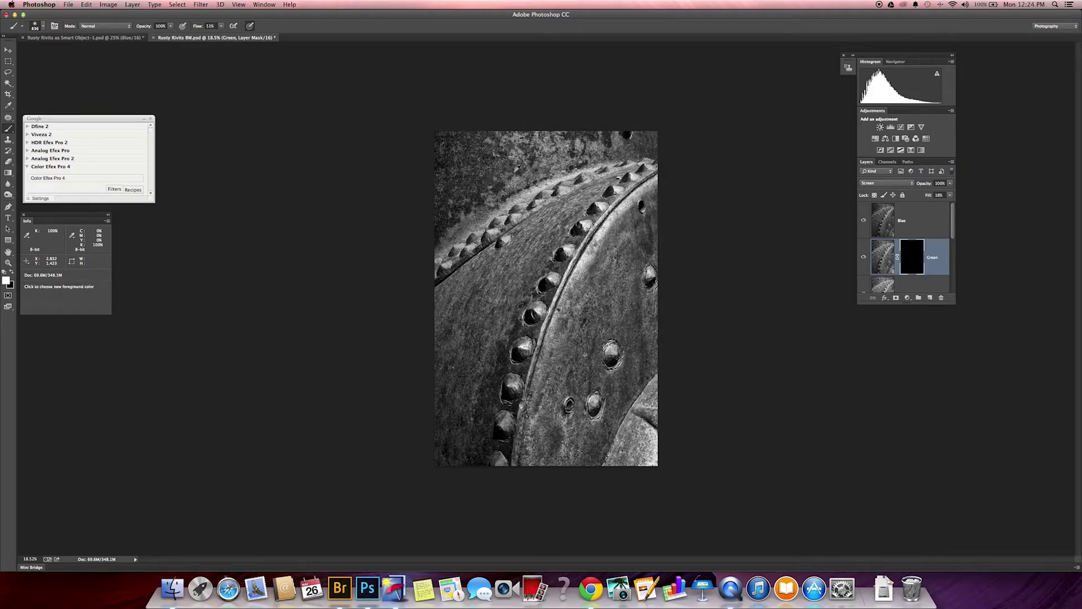
pyautogui.keyDown('ctrl'); pyautogui.keyDown('alt'); pyautogui.click(517, 167); pyautogui.keyUp('alt'); pyautogui.keyUp('ctrl')
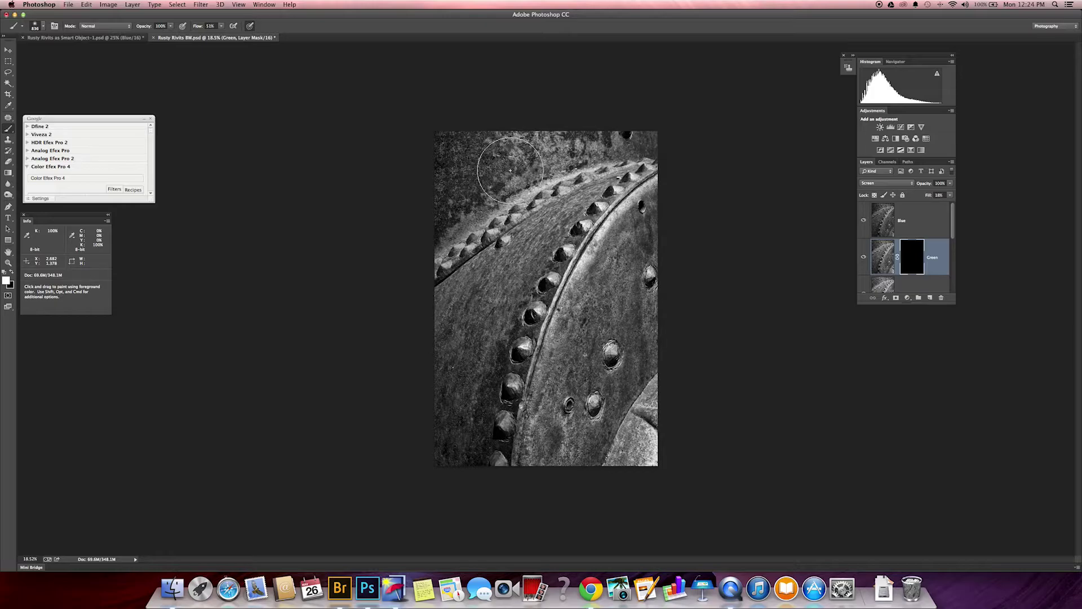
pyautogui.scroll(2, 510, 172)
pyautogui.moveTo(510, 170)
pyautogui.mouseDown()
pyautogui.moveTo(483, 166)
pyautogui.moveTo(507, 169)
pyautogui.moveTo(498, 171)
pyautogui.moveTo(501, 142)
pyautogui.moveTo(466, 376)
pyautogui.moveTo(496, 164)
pyautogui.moveTo(505, 164)
pyautogui.mouseUp()
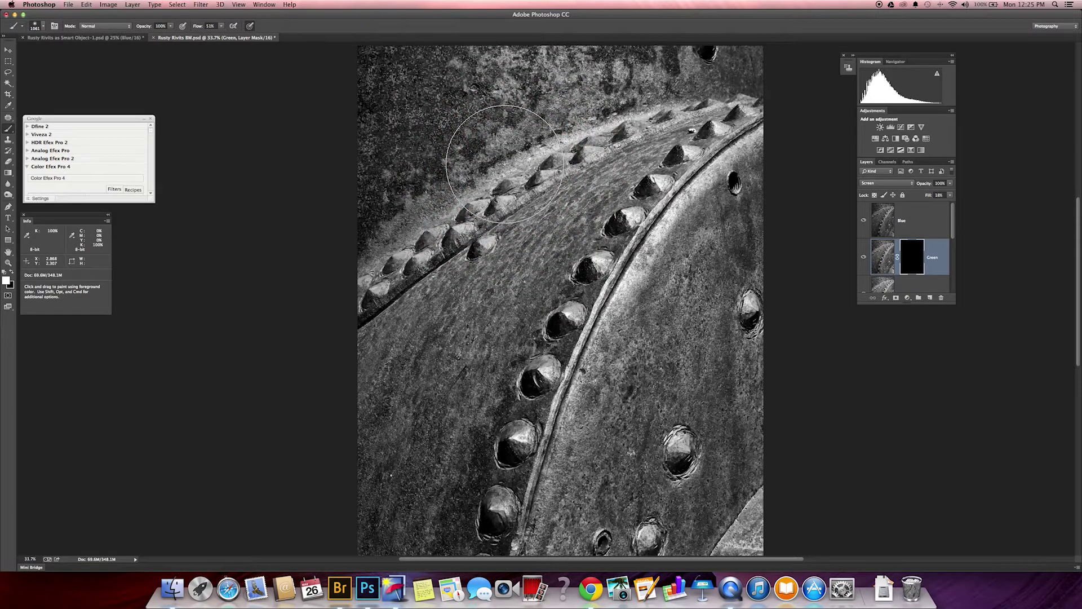
pyautogui.scroll(-1, 504, 163)
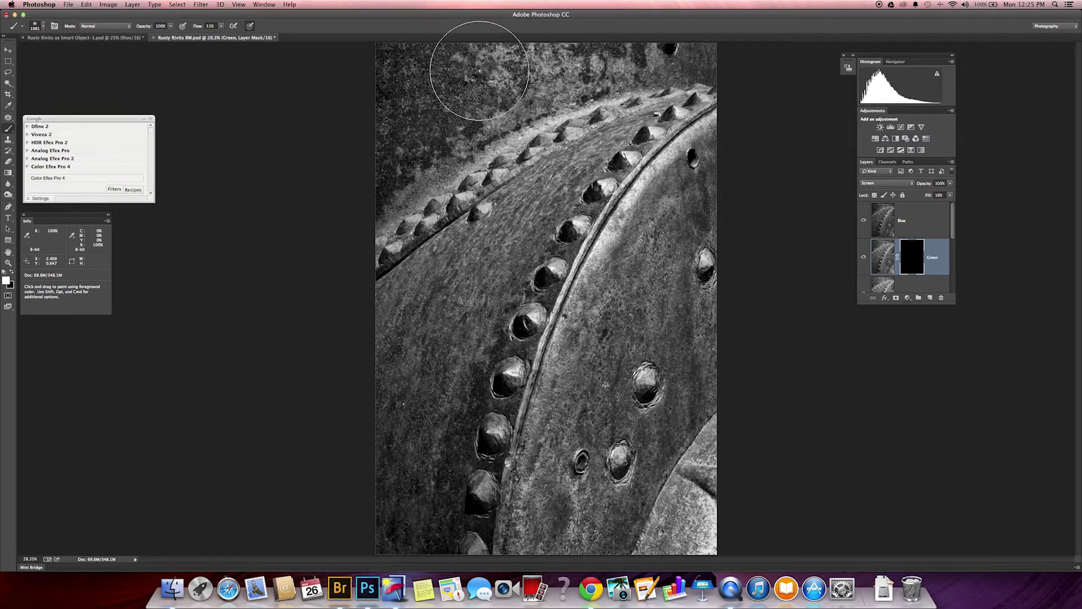
pyautogui.press(']')
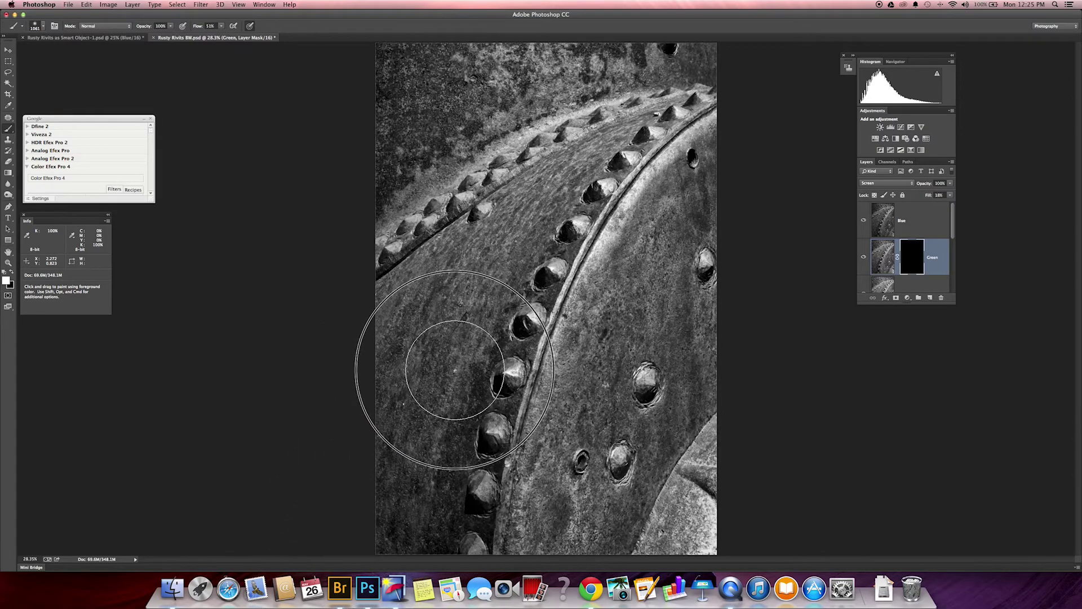
pyautogui.moveTo(467, 542); pyautogui.dragTo(459, 512)
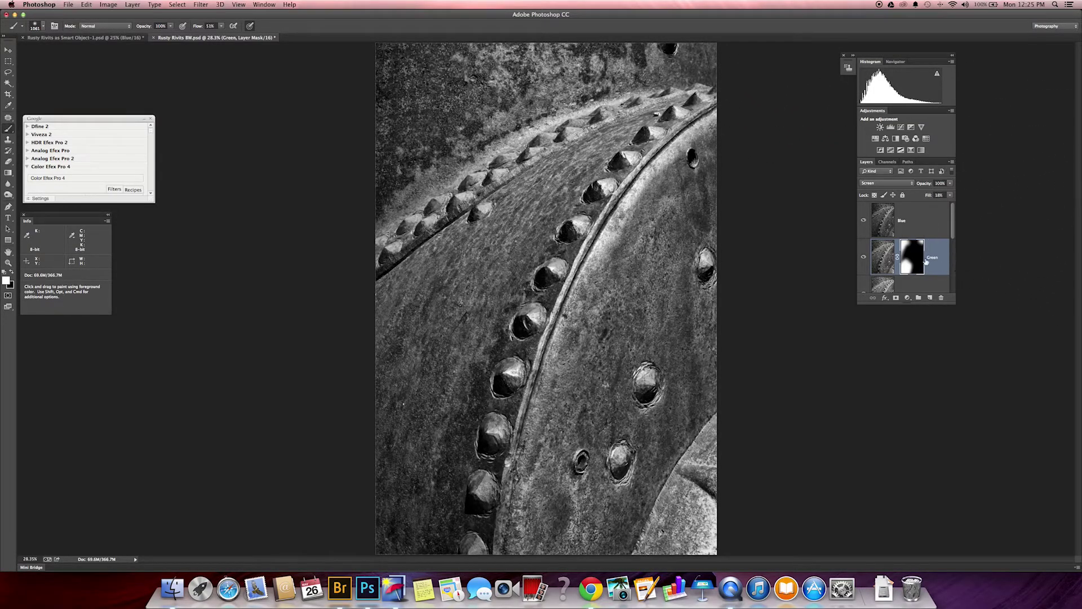
# Raise the Green layer's Fill from 18% to 44%, then select the Blue layer
pyautogui.click(950, 195)
pyautogui.moveTo(923, 207)
pyautogui.mouseDown()
pyautogui.moveTo(909, 207)
pyautogui.moveTo(929, 205)
pyautogui.mouseUp()
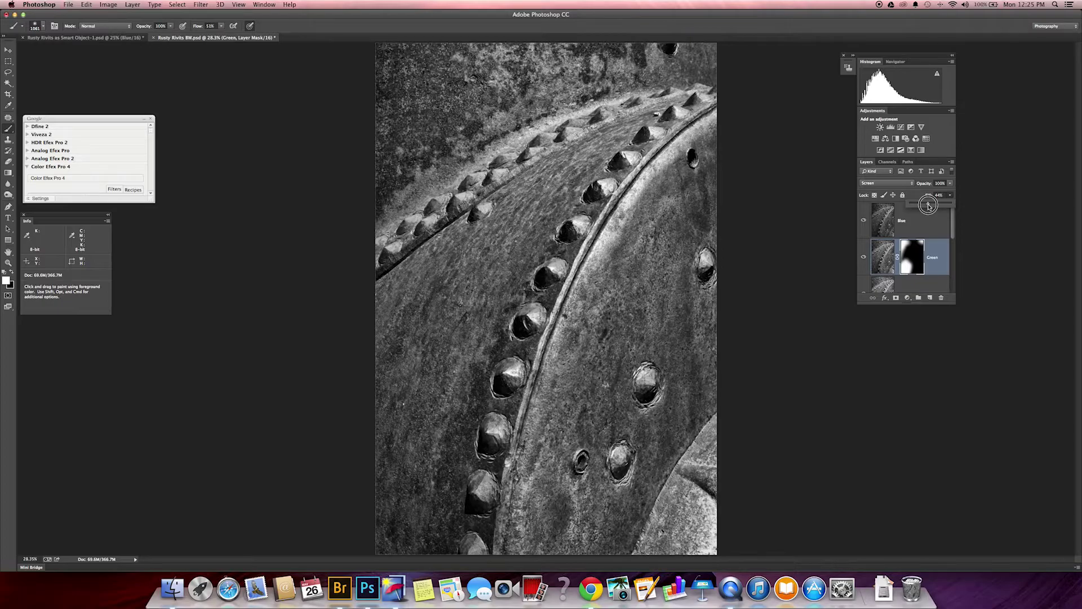
pyautogui.moveTo(929, 206); pyautogui.dragTo(929, 206)
pyautogui.click(929, 214)
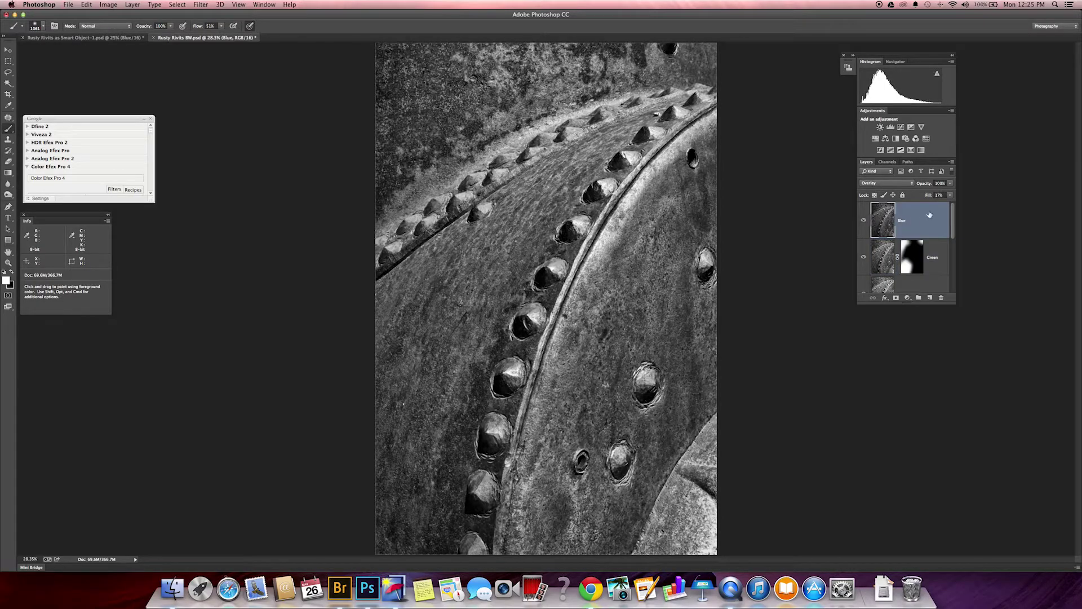
pyautogui.click(953, 227)
pyautogui.moveTo(953, 228)
pyautogui.mouseDown()
pyautogui.moveTo(955, 245)
pyautogui.moveTo(955, 218)
pyautogui.mouseUp()
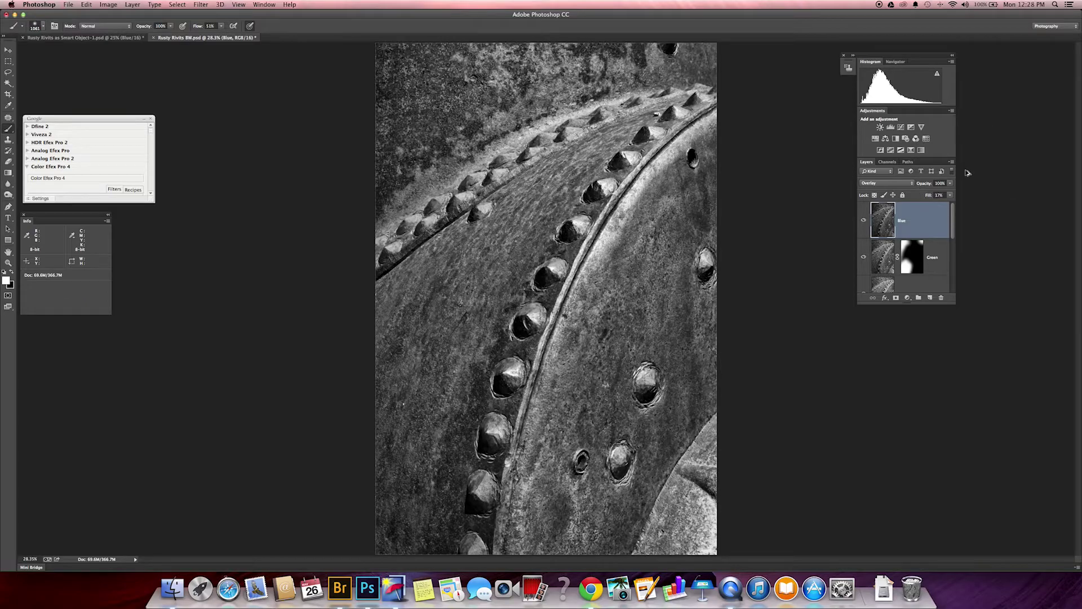
pyautogui.press('super+alt+shift+e')
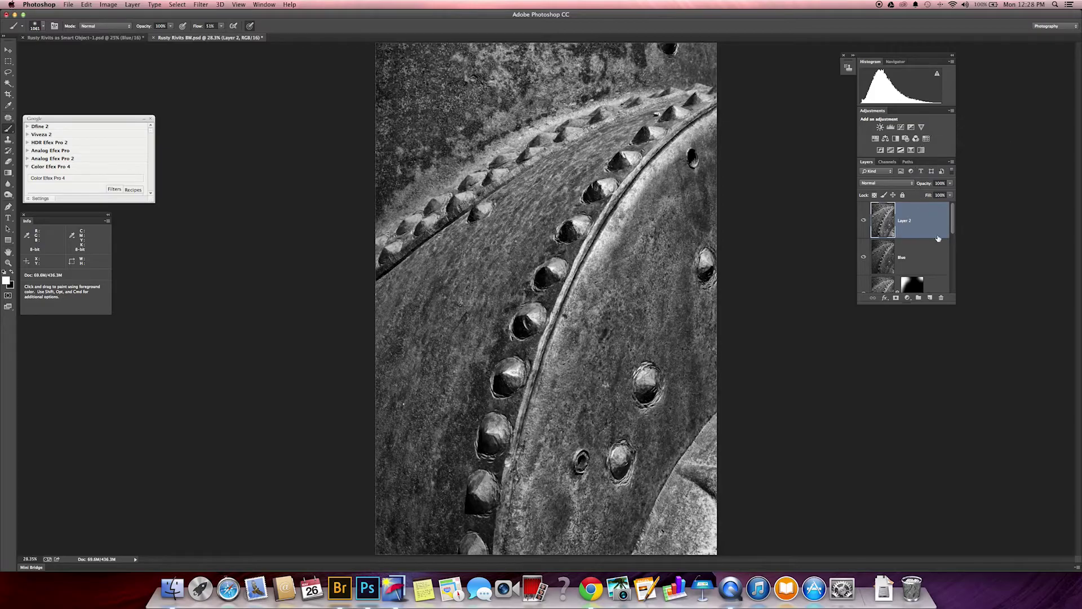
# Rename the stamped merged layer to 'everything'
pyautogui.doubleClick(905, 220)
pyautogui.write('everything')
pyautogui.scroll(-3, 952, 220)
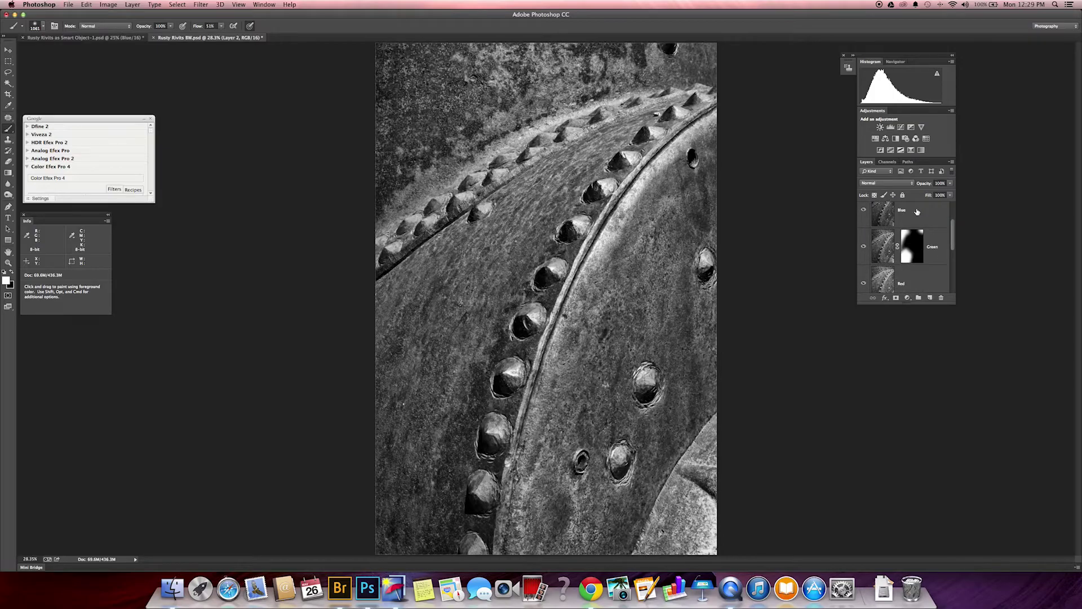
pyautogui.click(952, 226)
pyautogui.click(954, 226)
pyautogui.moveTo(954, 226); pyautogui.dragTo(953, 206)
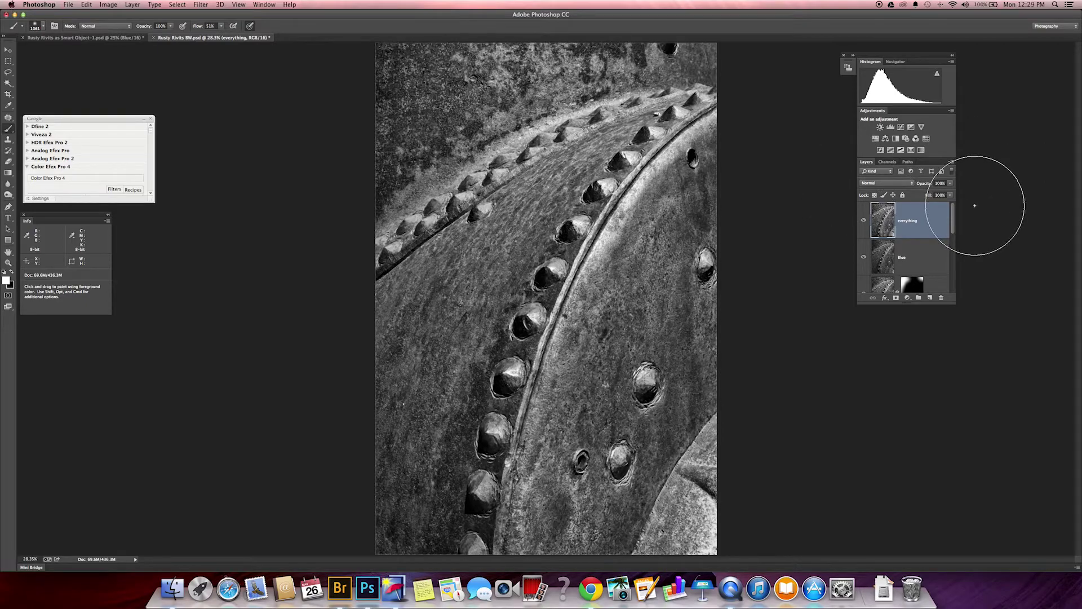
# Set the everything layer to Overlay and apply a High Pass filter with 0.4-pixel radius
pyautogui.click(902, 184)
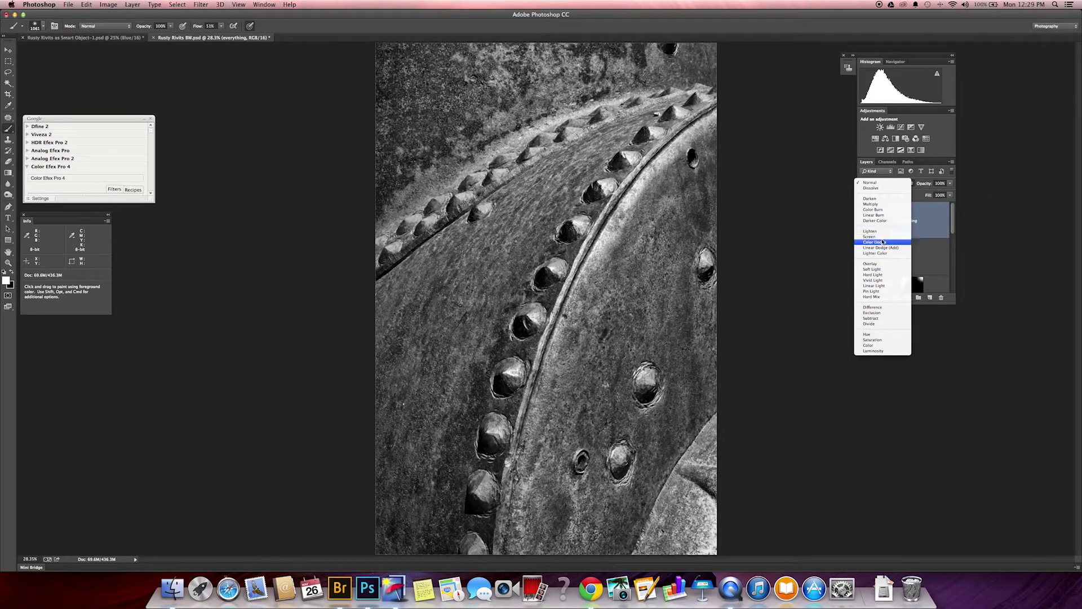
pyautogui.click(889, 265)
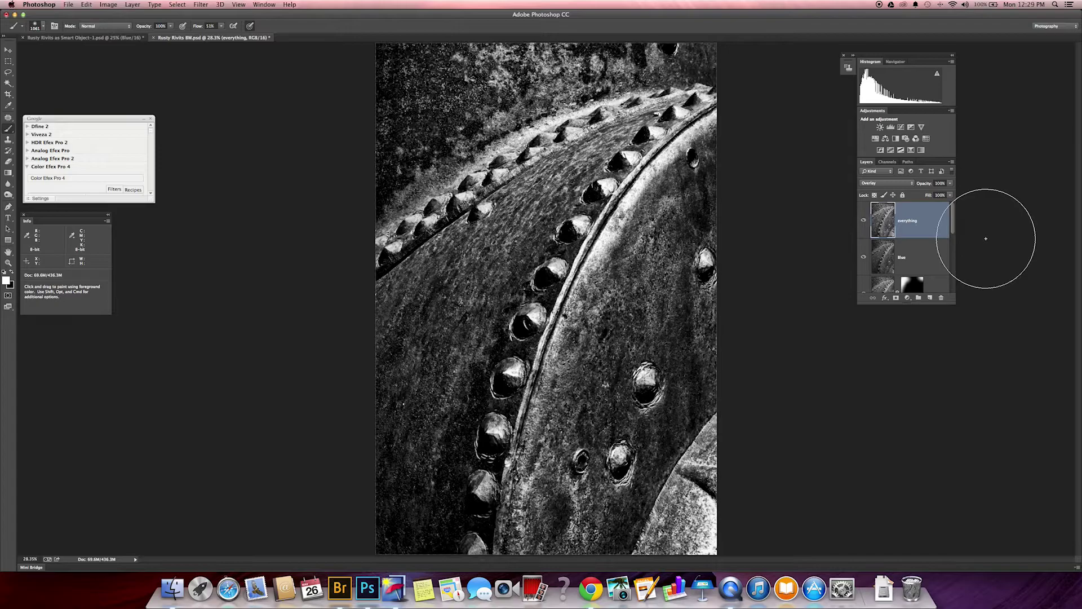
pyautogui.click(201, 5)
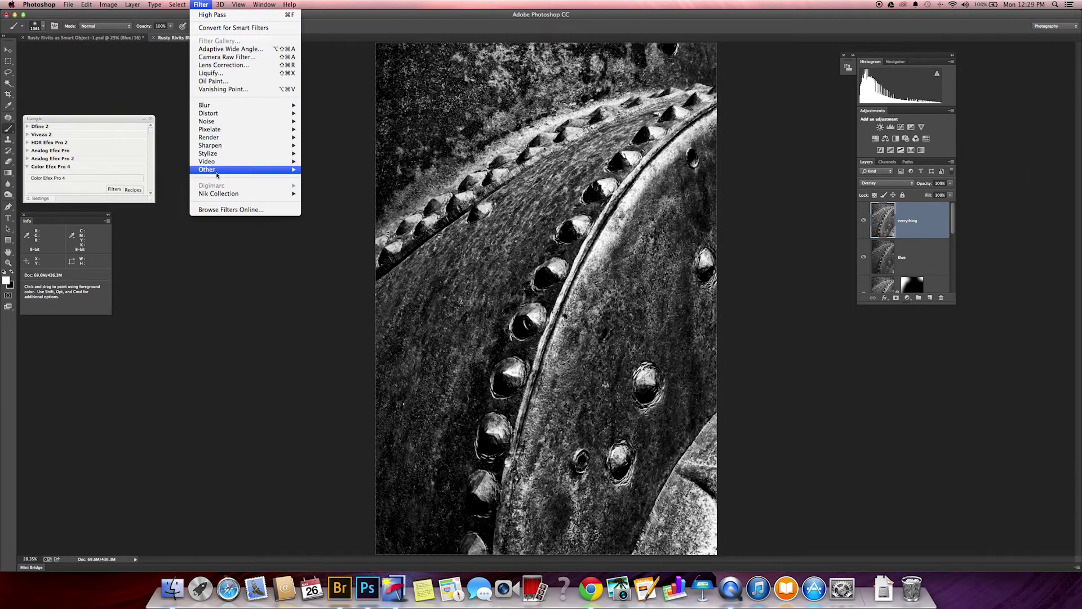
pyautogui.moveTo(278, 170)
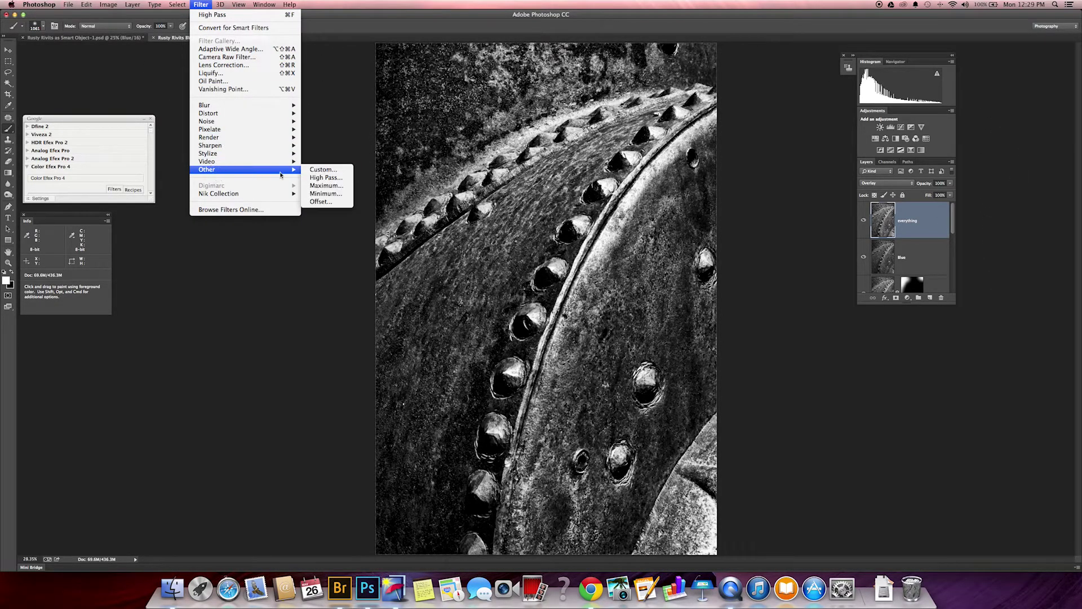
pyautogui.click(344, 179)
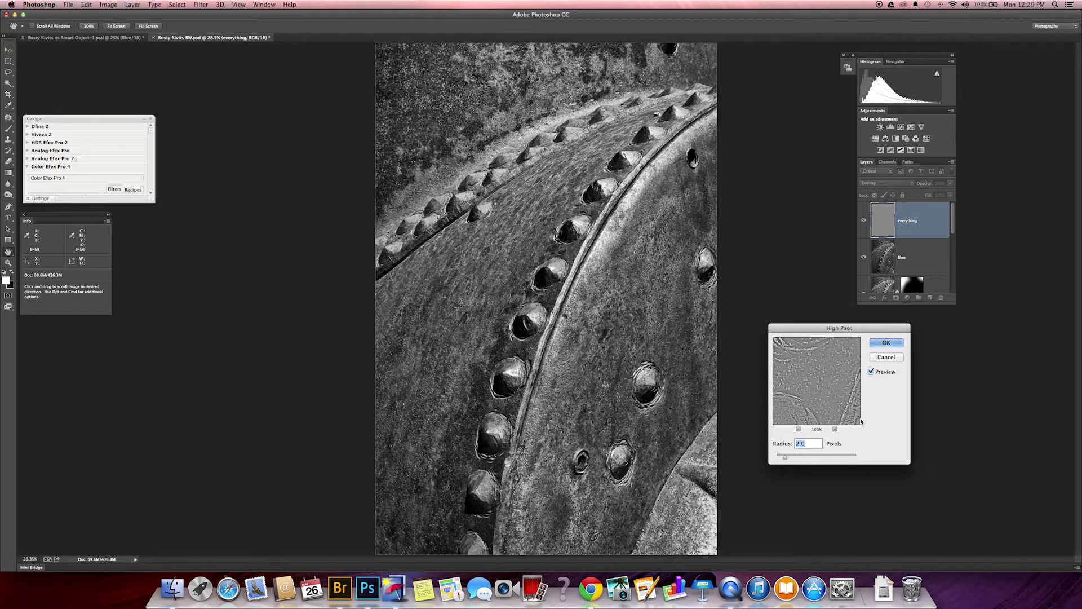
pyautogui.moveTo(785, 457); pyautogui.dragTo(786, 459)
pyautogui.click(886, 343)
pyautogui.press('b')
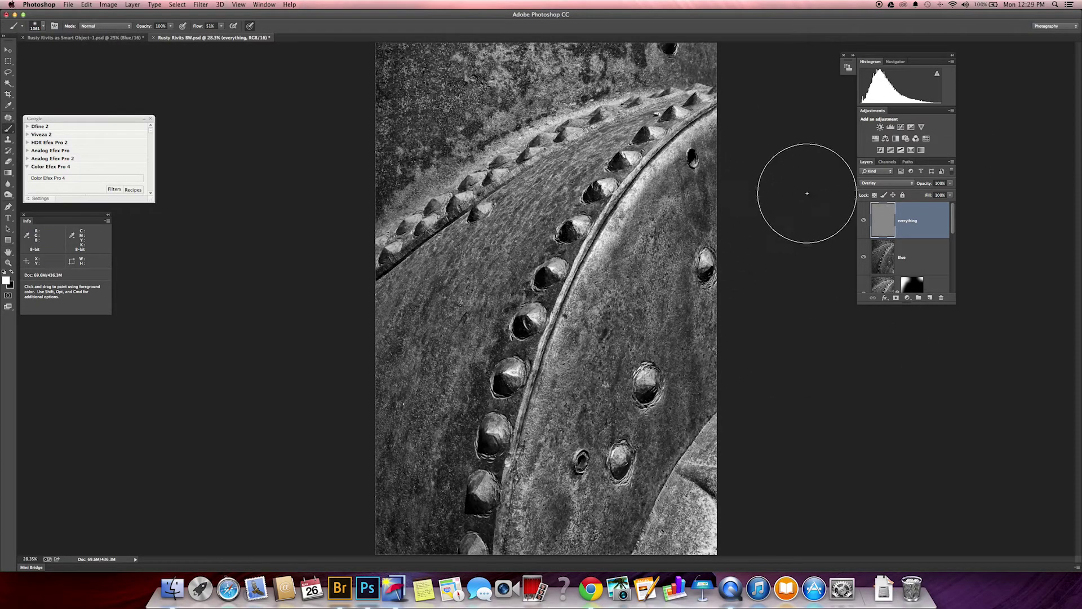
pyautogui.click(949, 195)
# Lower the everything layer's Fill to 36%
pyautogui.moveTo(954, 204); pyautogui.dragTo(925, 205)
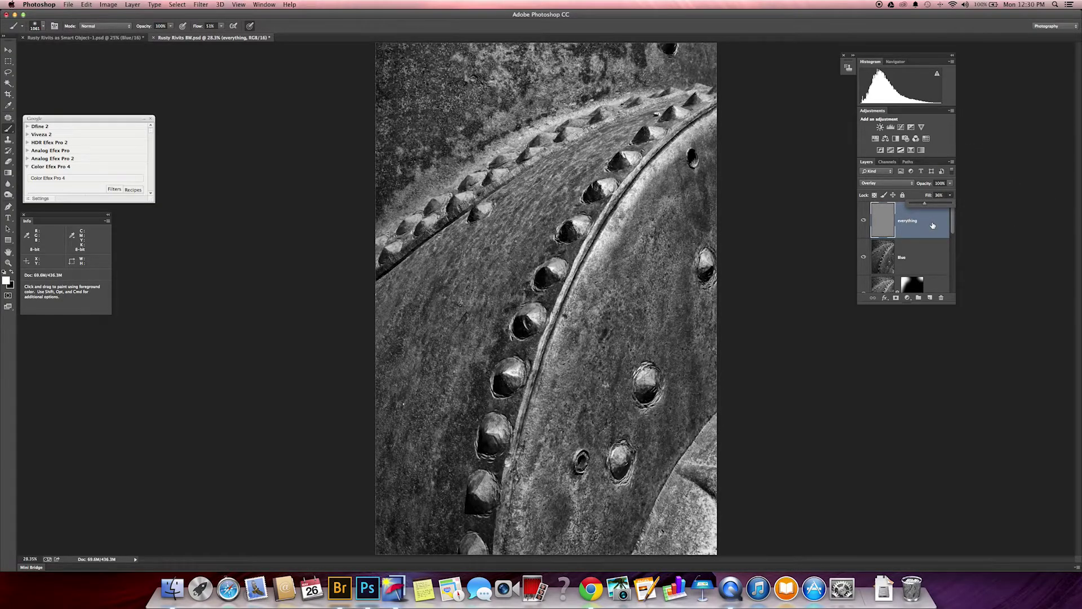
pyautogui.click(933, 226)
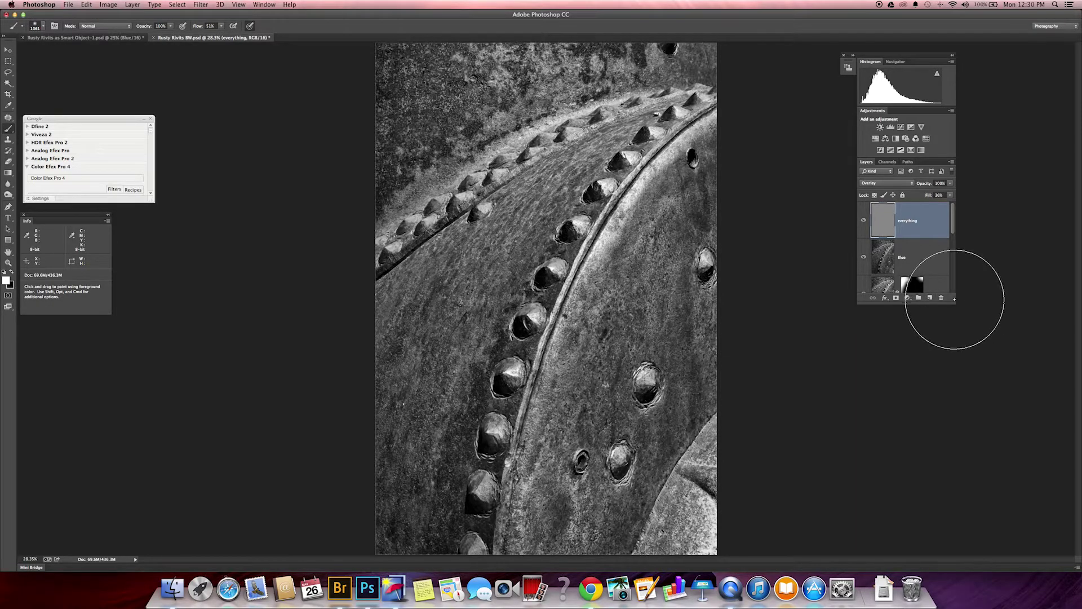
# Add a new Layer 2 in Overlay mode and make black the foreground colour
pyautogui.click(929, 298)
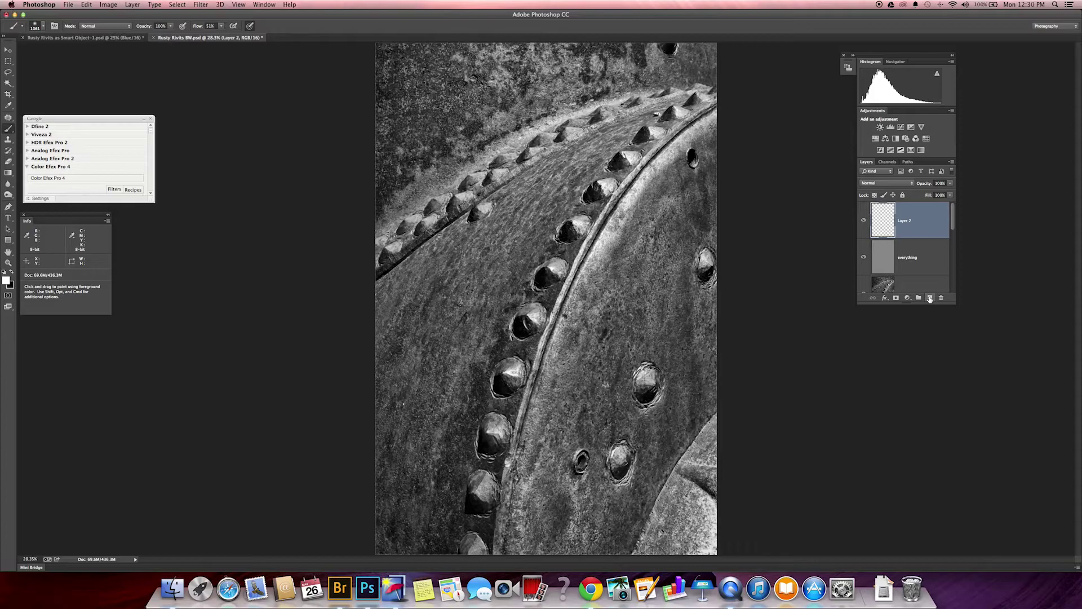
pyautogui.click(889, 185)
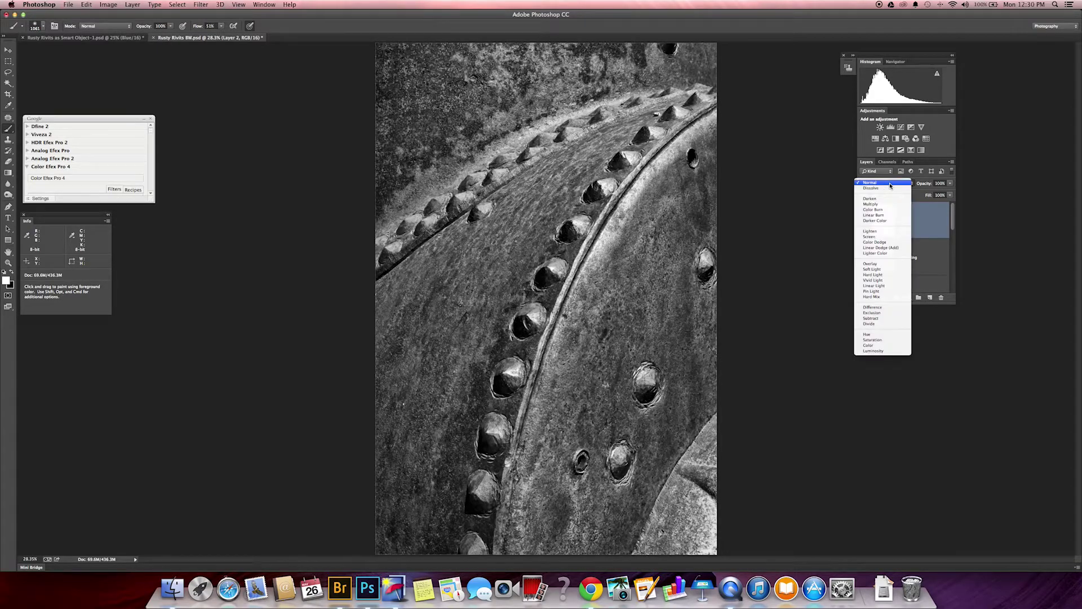
pyautogui.click(892, 265)
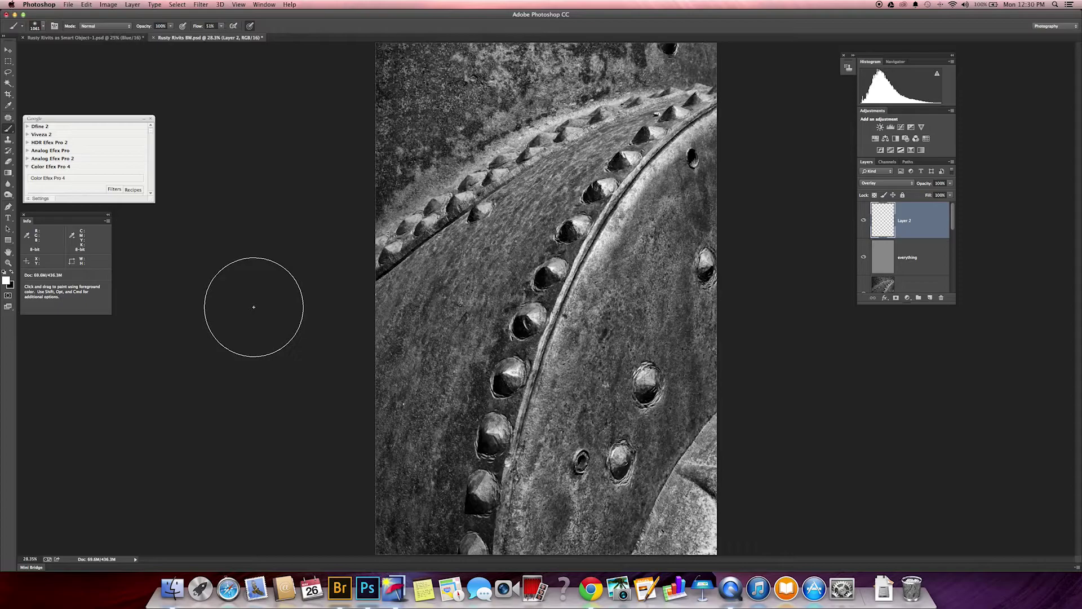
pyautogui.press('x')
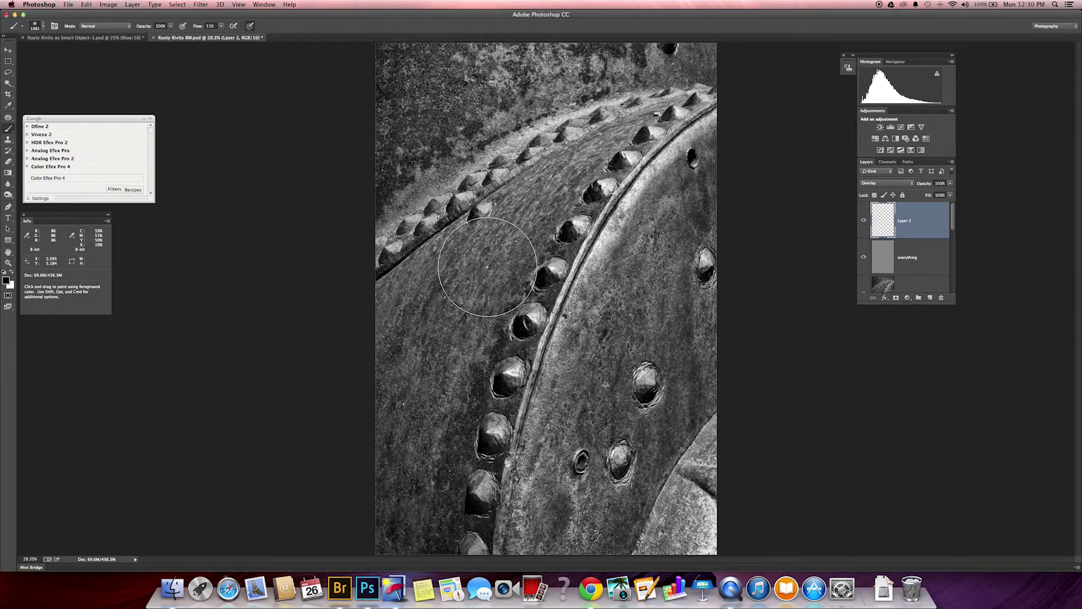
# With an enlarged brush, paint black along the top, left and right edges on Layer 2
pyautogui.moveTo(487, 266)
pyautogui.keyDown('ctrl'); pyautogui.keyDown('alt'); pyautogui.mouseDown()
pyautogui.moveTo(552, 267)
pyautogui.moveTo(535, 267)
pyautogui.mouseUp(); pyautogui.keyUp('alt'); pyautogui.keyUp('ctrl')
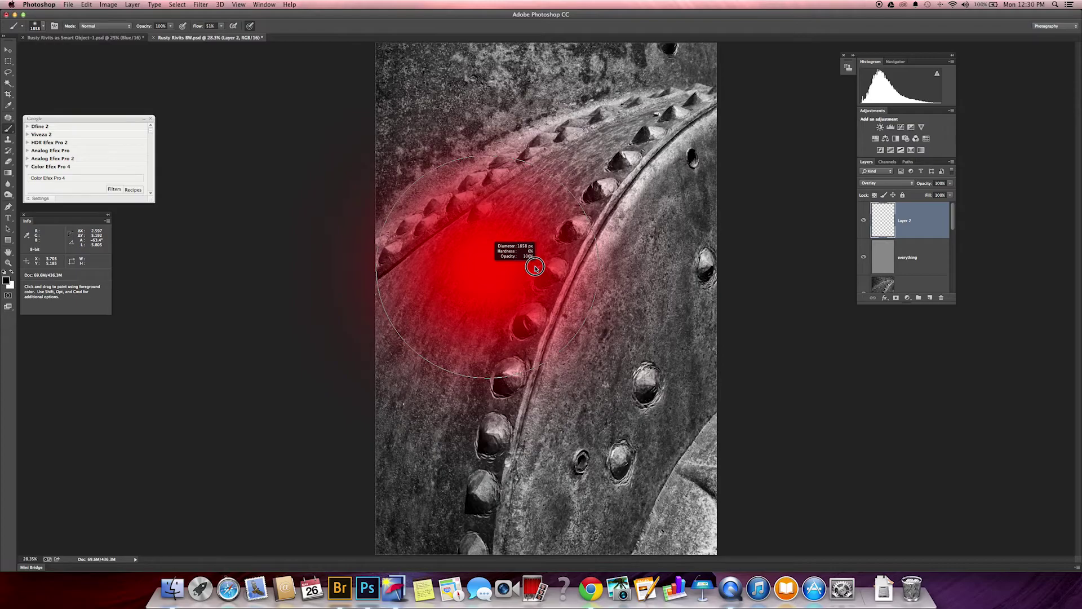
pyautogui.keyDown('ctrl'); pyautogui.keyDown('alt'); pyautogui.moveTo(535, 267); pyautogui.dragTo(535, 266); pyautogui.keyUp('alt'); pyautogui.keyUp('ctrl')
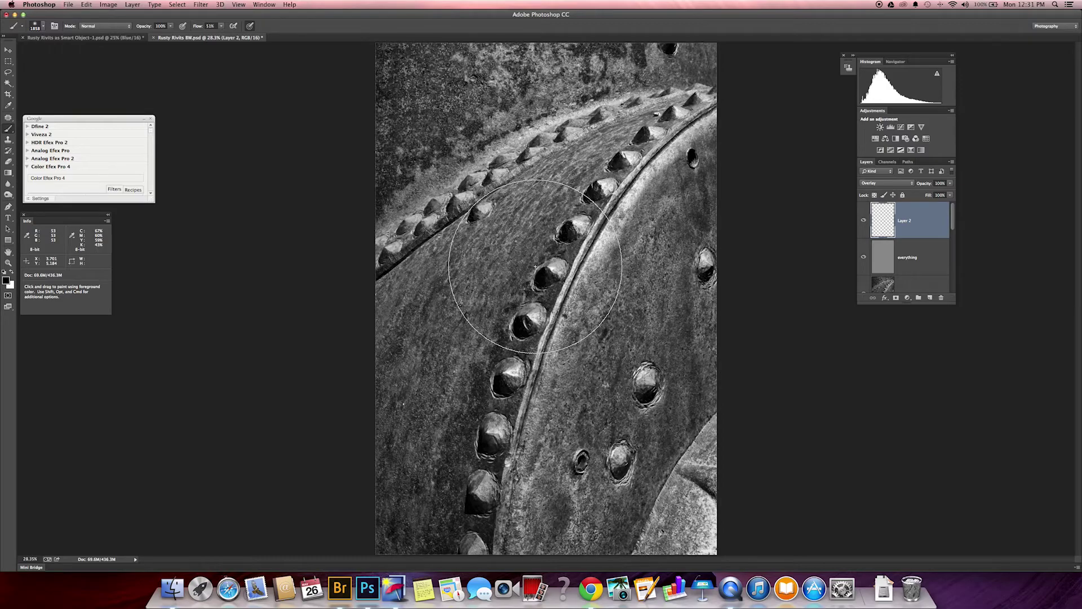
pyautogui.press('super+z')
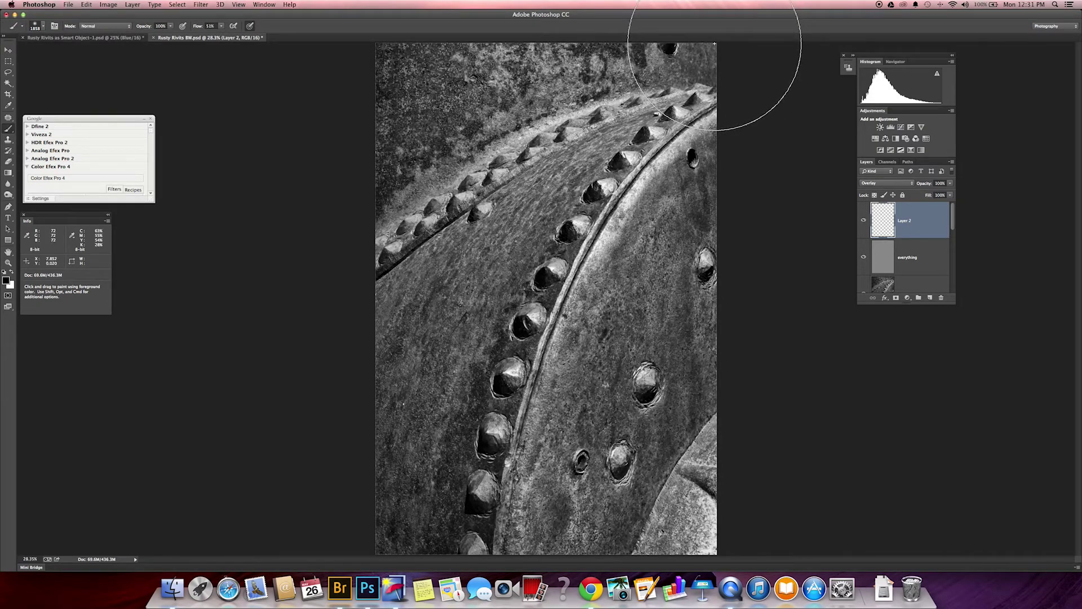
pyautogui.moveTo(714, 43)
pyautogui.mouseDown()
pyautogui.moveTo(386, 74)
pyautogui.moveTo(381, 141)
pyautogui.moveTo(265, 531)
pyautogui.mouseUp()
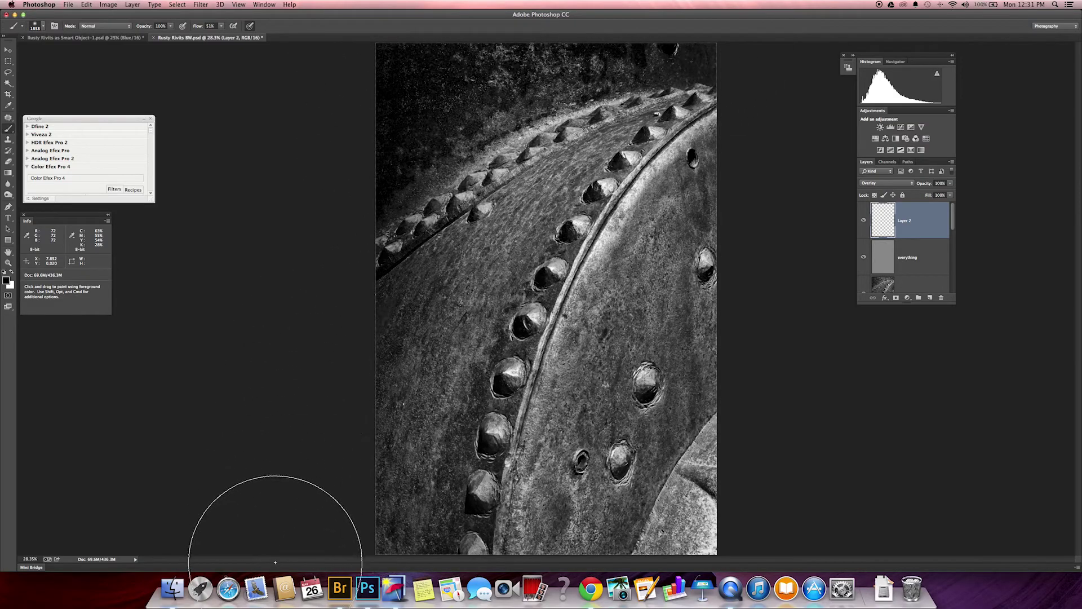
pyautogui.moveTo(661, 605)
pyautogui.mouseDown()
pyautogui.moveTo(716, 542)
pyautogui.moveTo(739, 476)
pyautogui.moveTo(765, 115)
pyautogui.mouseUp()
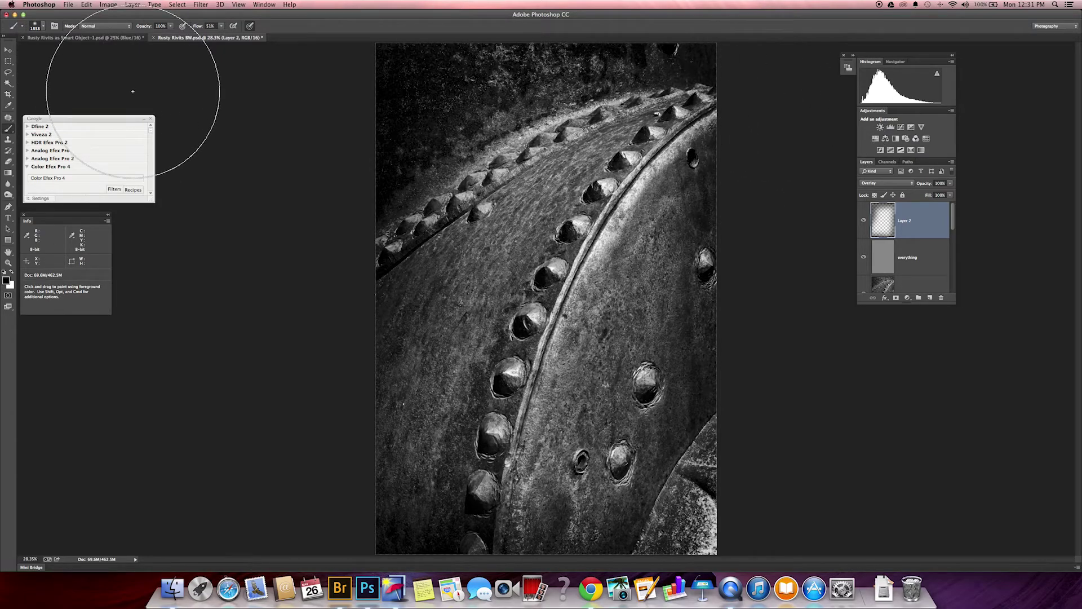
pyautogui.click(86, 5)
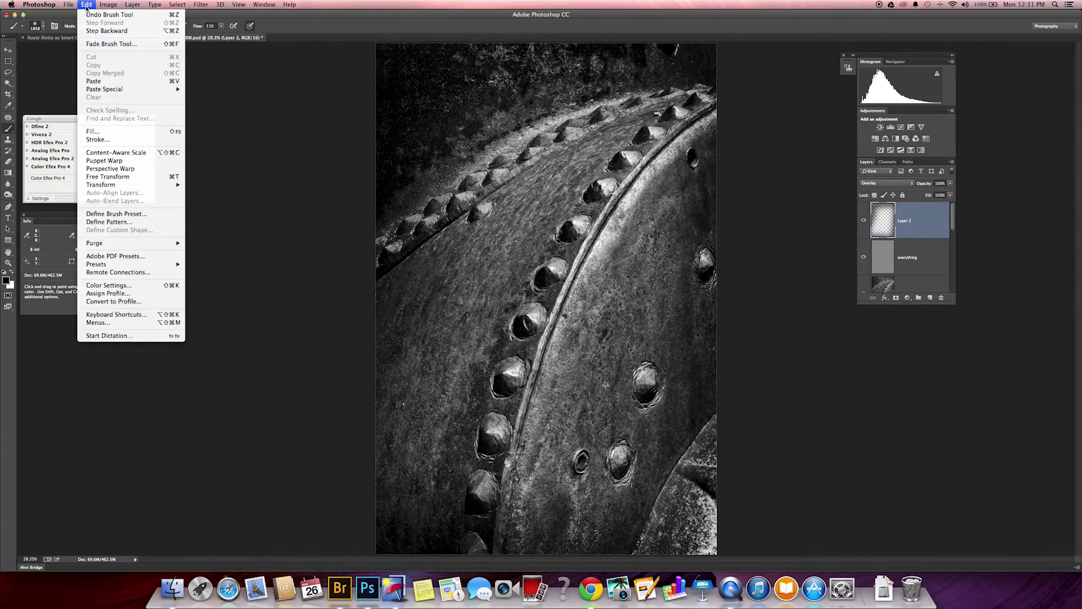
pyautogui.click(125, 45)
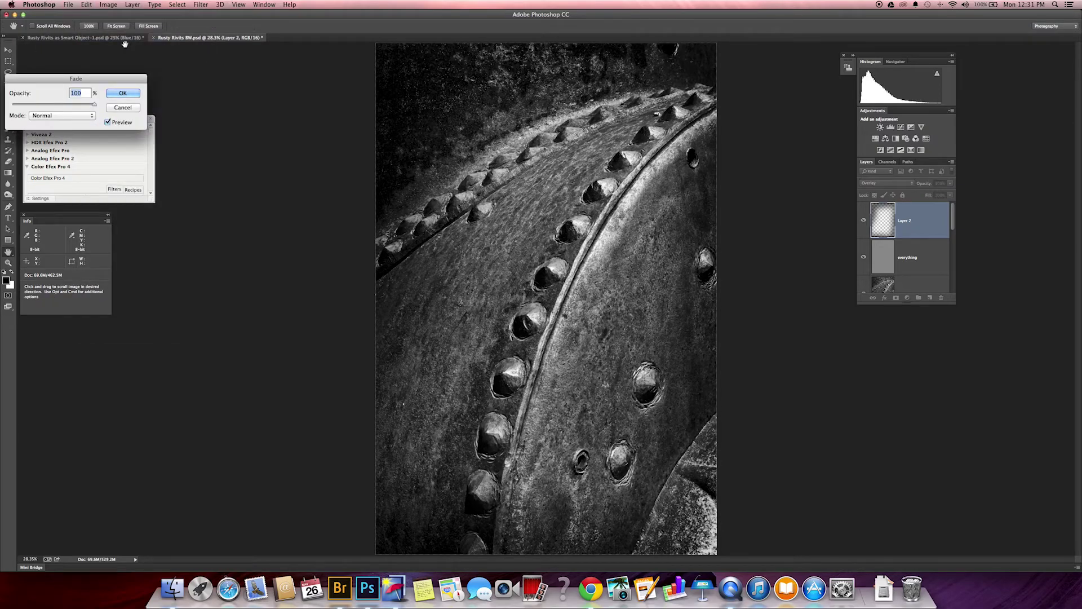
# Fade the edge-burning brush stroke to 18% opacity
pyautogui.moveTo(94, 105); pyautogui.dragTo(27, 111)
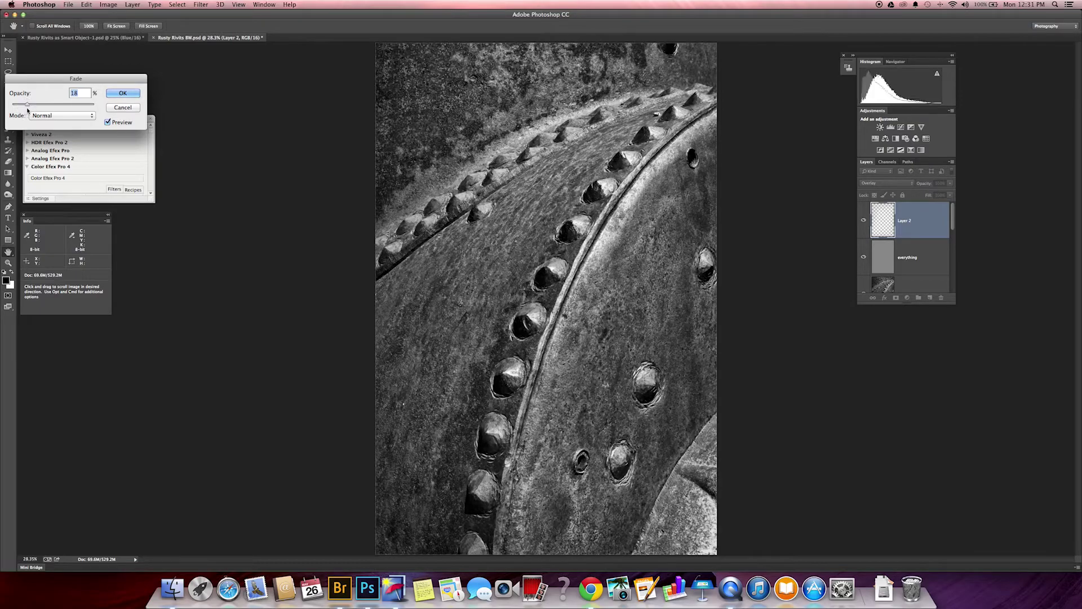
pyautogui.click(133, 94)
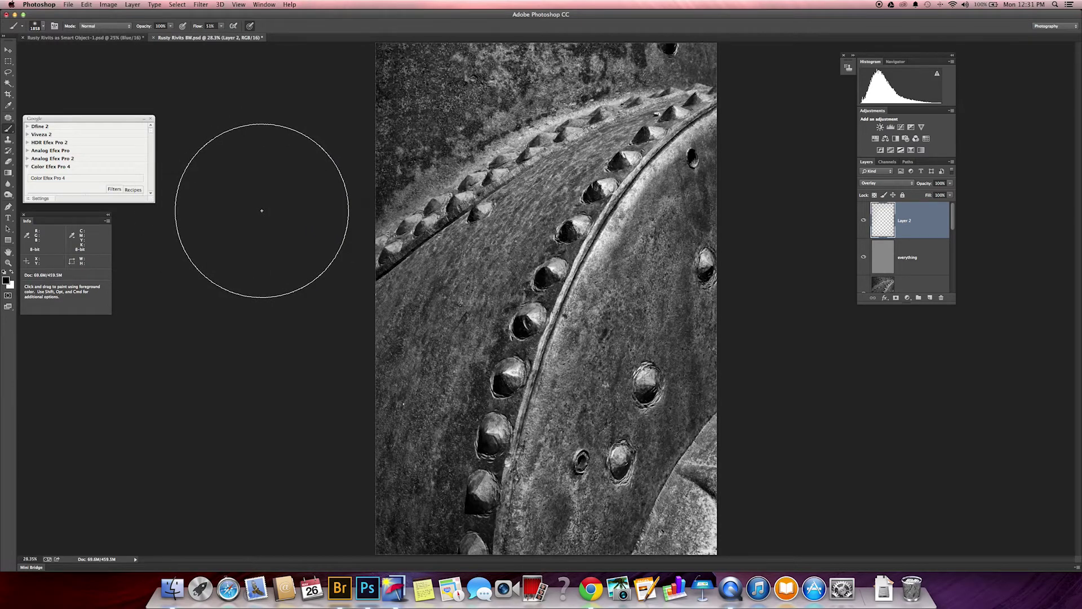
# With white and an 828 px brush, paint a light path over the lower-left metal
pyautogui.press('x')
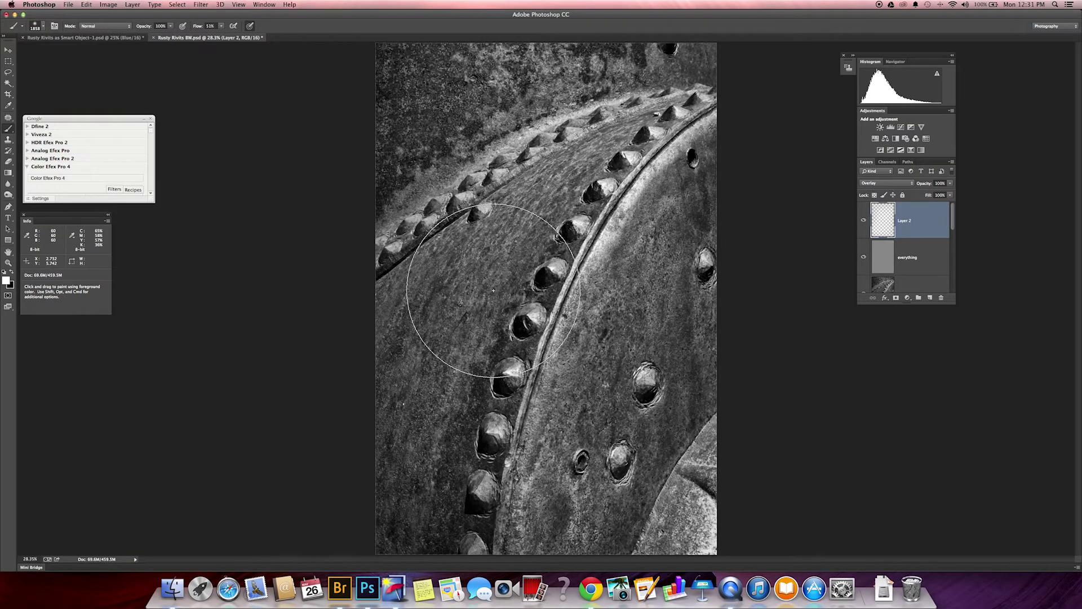
pyautogui.moveTo(496, 280); pyautogui.dragTo(431, 285)
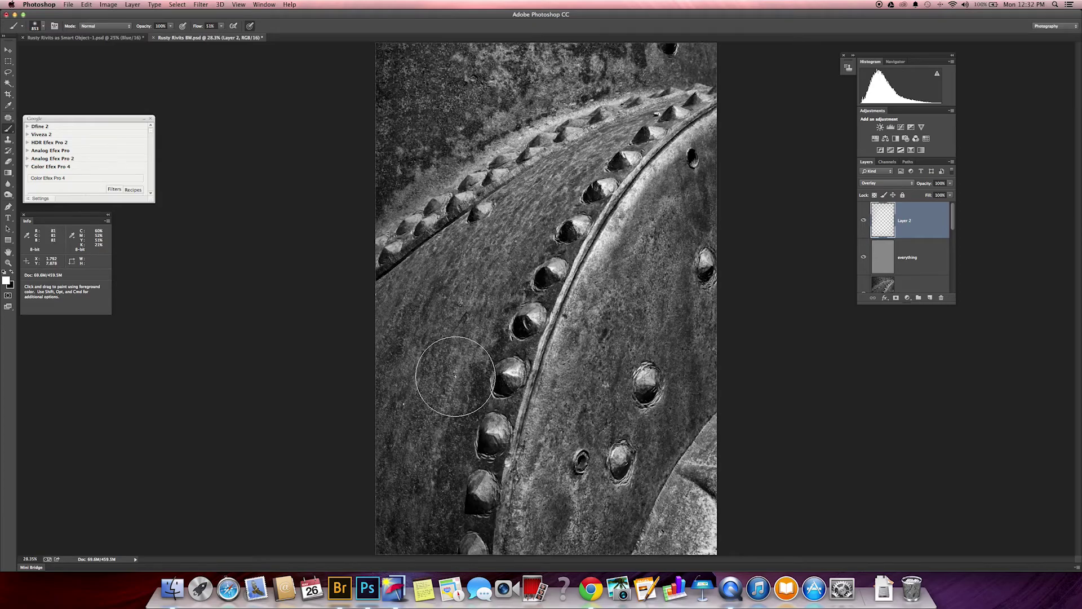
pyautogui.moveTo(422, 411)
pyautogui.mouseDown()
pyautogui.moveTo(460, 353)
pyautogui.moveTo(795, 29)
pyautogui.mouseUp()
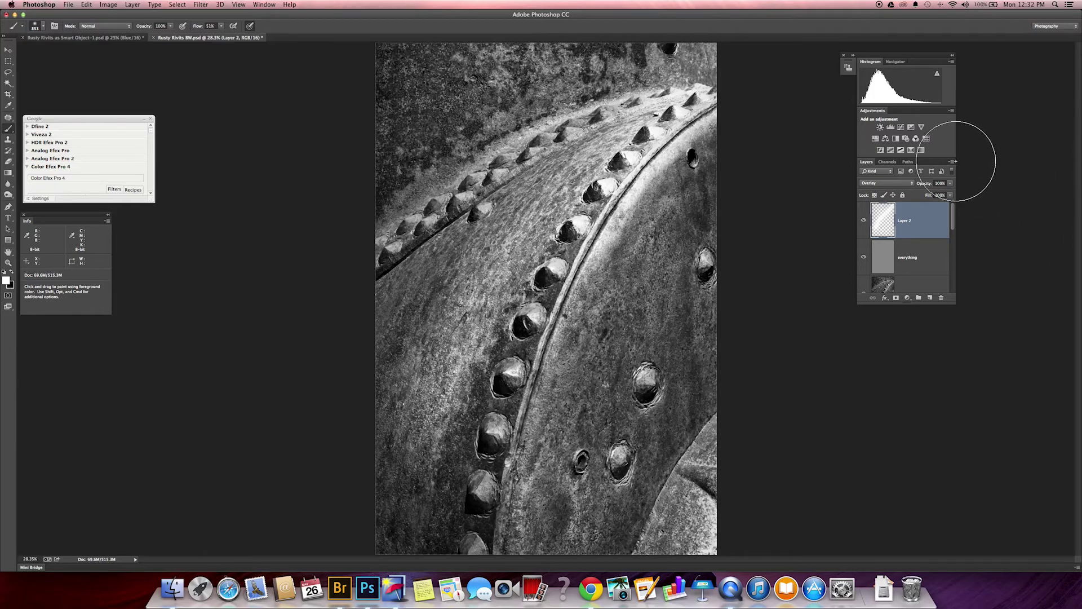
# Use Edit > Fade Brush Tool to drop the white stroke's opacity sharply, leaving a faint brightening
pyautogui.click(87, 4)
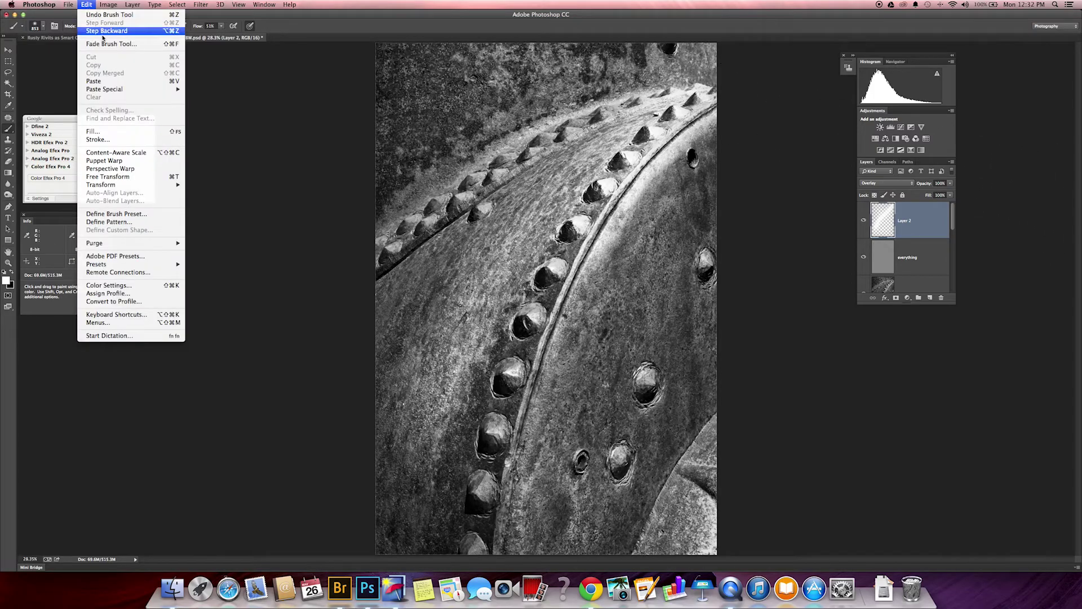
pyautogui.click(116, 44)
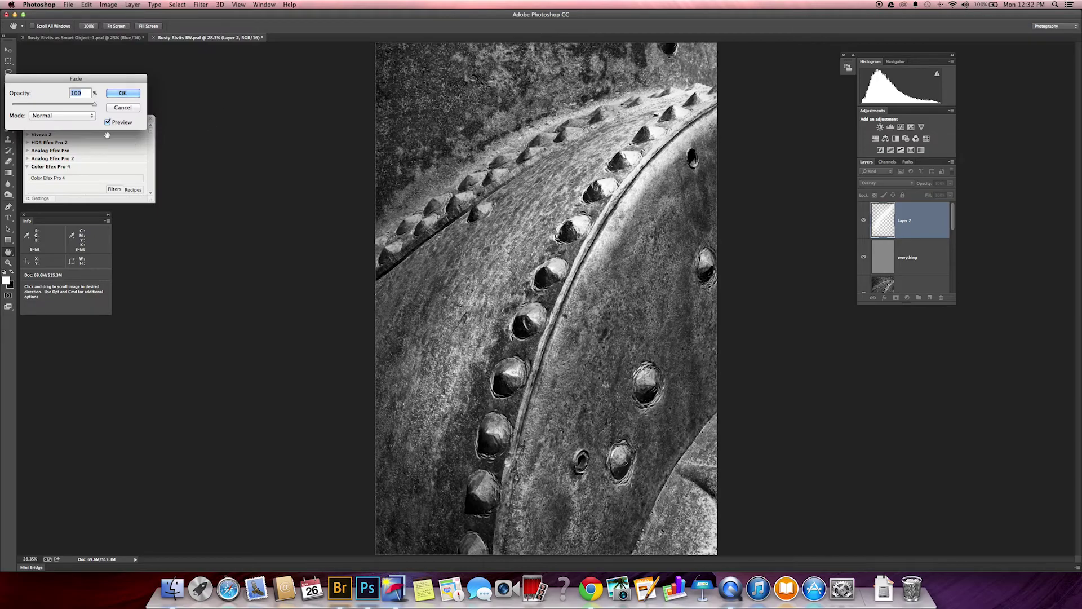
pyautogui.moveTo(95, 105); pyautogui.dragTo(36, 106)
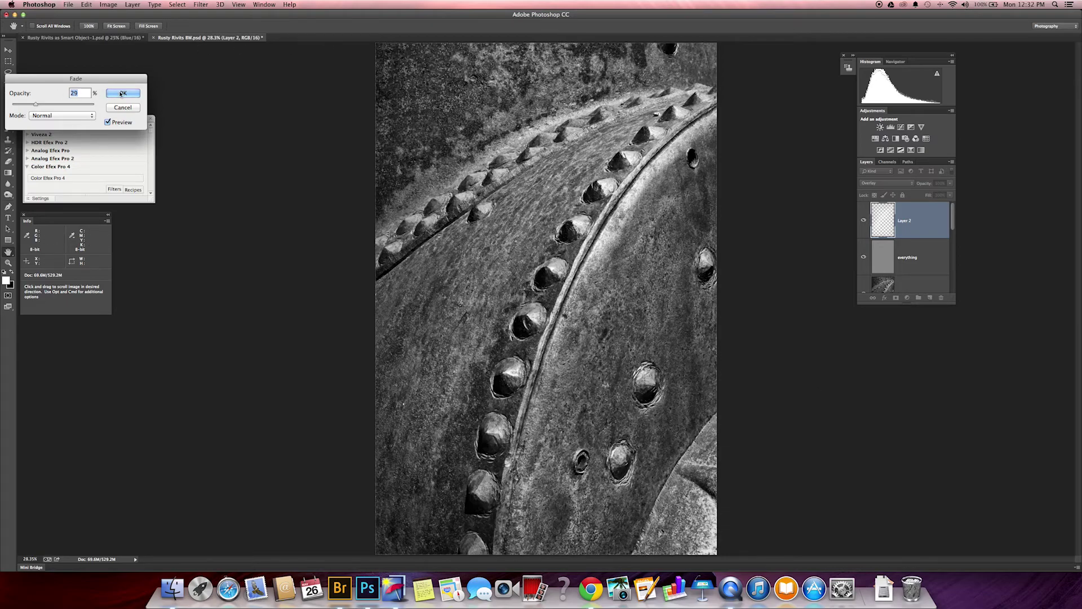
pyautogui.press('Return')
pyautogui.press('b')
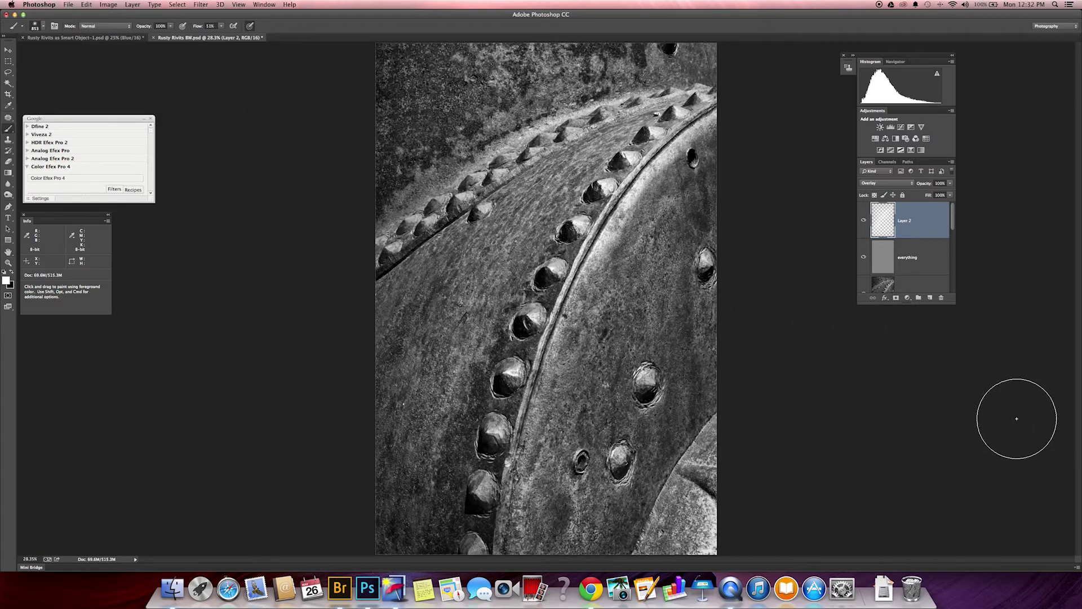